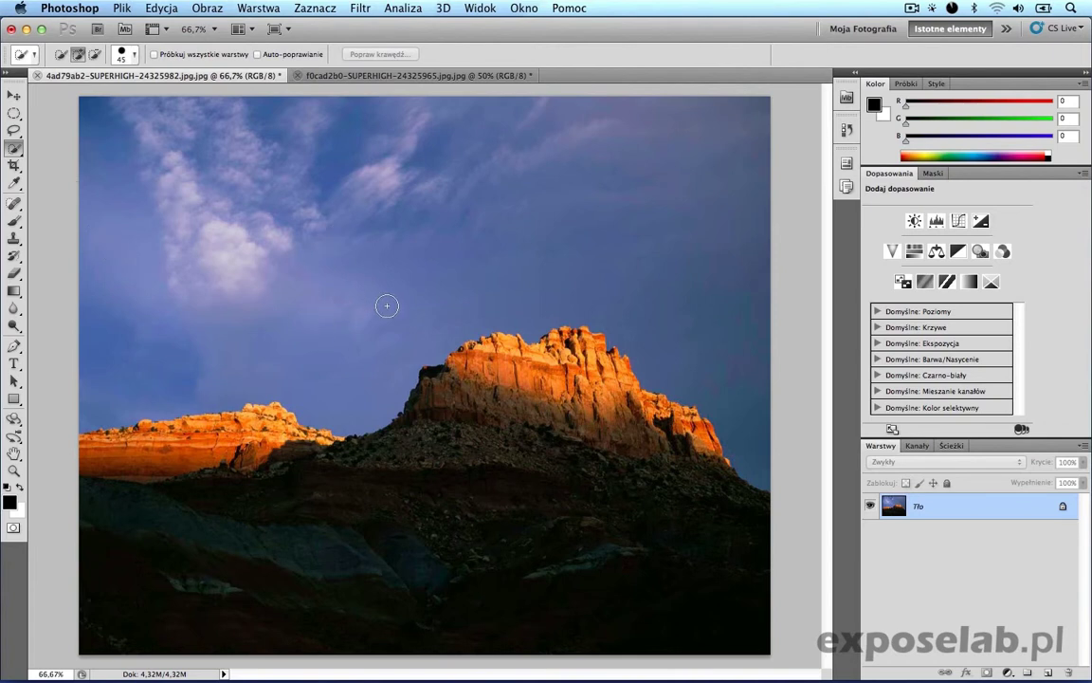
Step: Zoom the red-rock mountain photo out from 66.7% to 50% with Ctrl+minus
key("ctrl+minus")
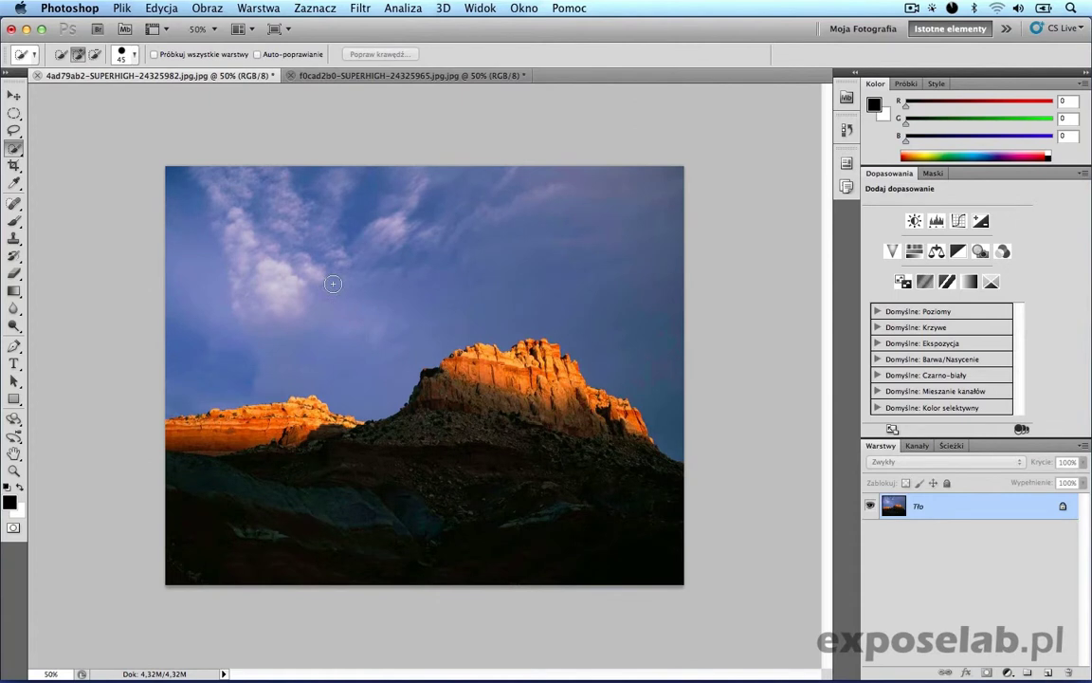
Step: With the Polygonal Lasso, trace the skyline from the left edge over the left ridge to the right peak's top
left_click(12, 131)
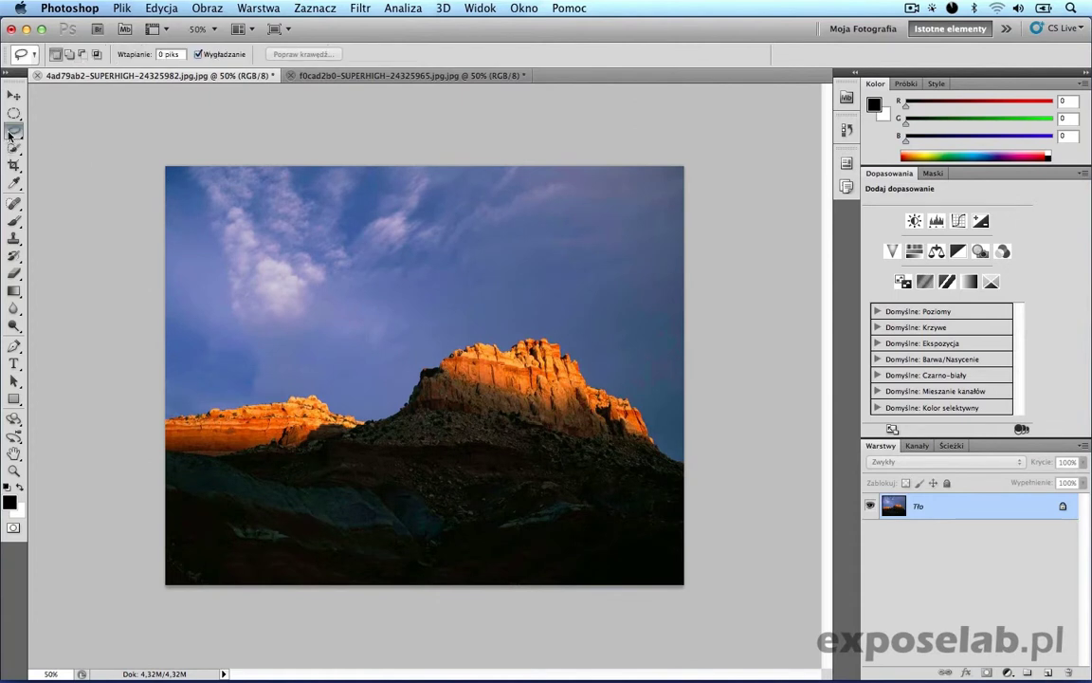
left_click_drag(10, 136, 56, 140)
left_click(165, 410)
left_click(280, 395)
left_click(296, 380)
left_click(351, 408)
left_click(376, 409)
left_click(406, 384)
left_click(413, 360)
left_click(459, 339)
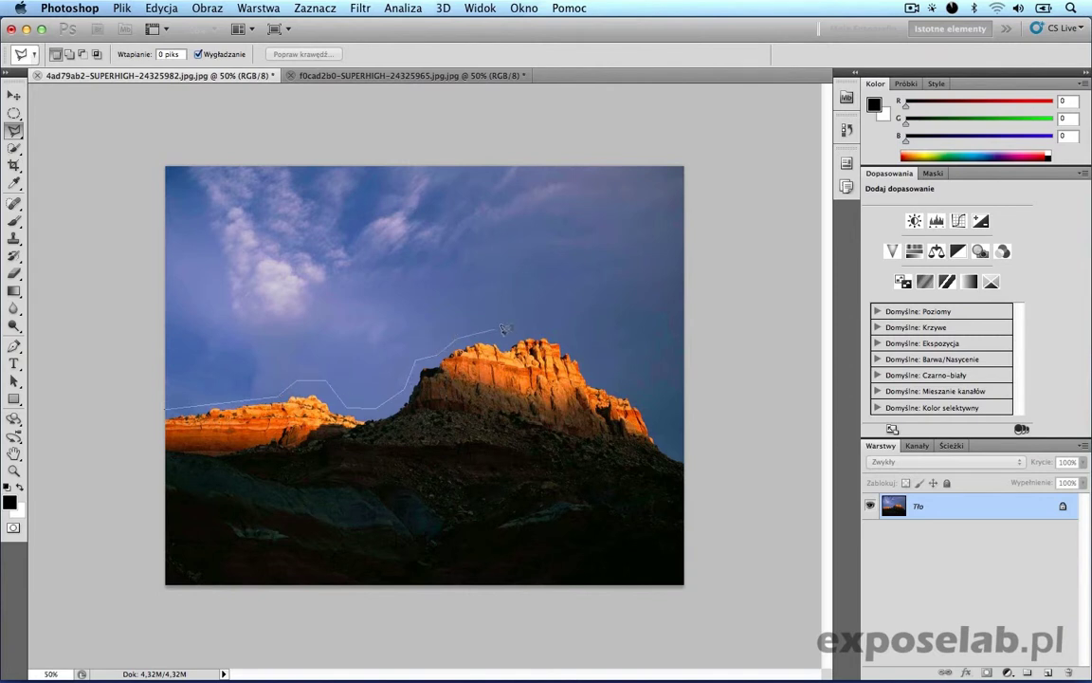
left_click(517, 332)
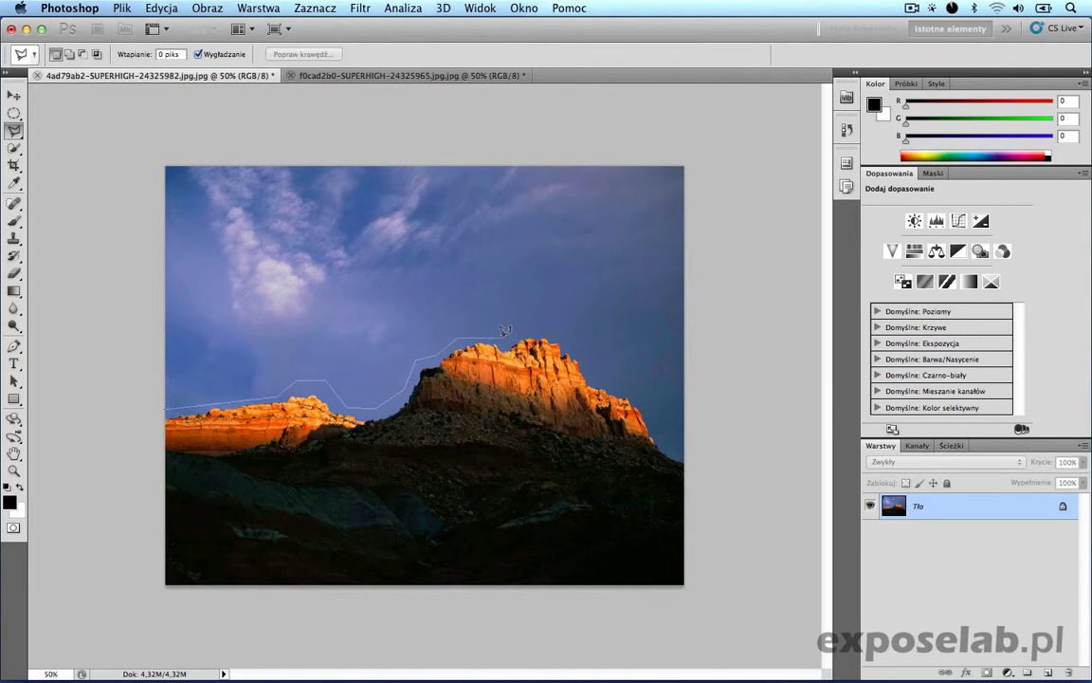
Step: Continue the outline down the peak's right slope, around below the photo, and close the loop
left_click(569, 341)
left_click(594, 375)
left_click(642, 388)
left_click(666, 444)
left_click(685, 453)
left_click(724, 514)
left_click(716, 619)
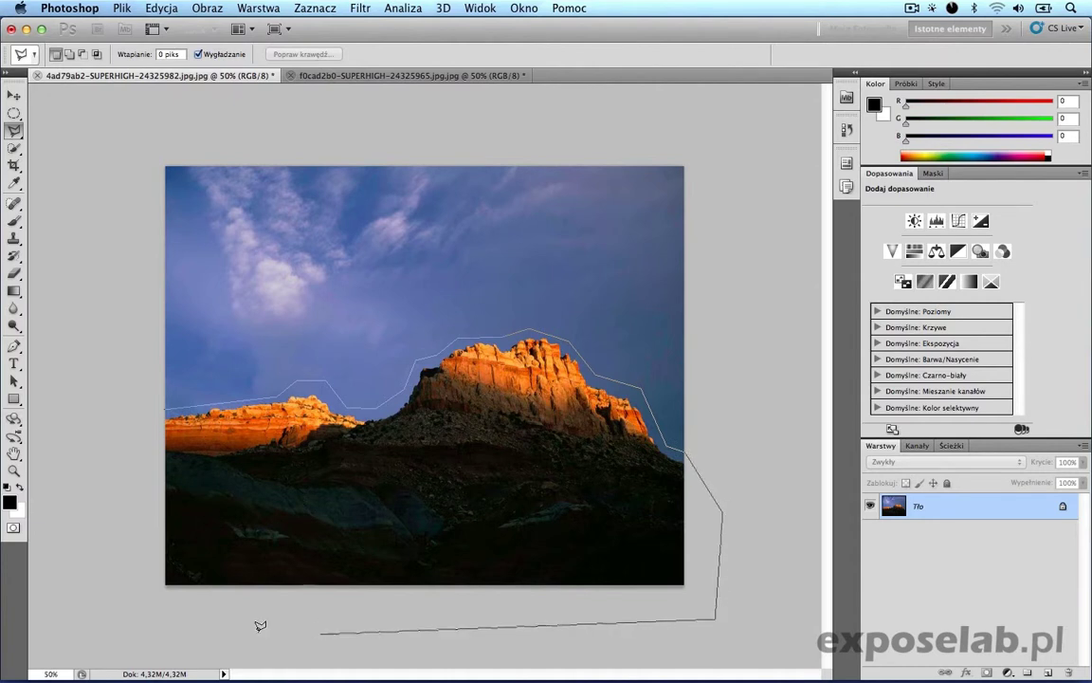
left_click(143, 623)
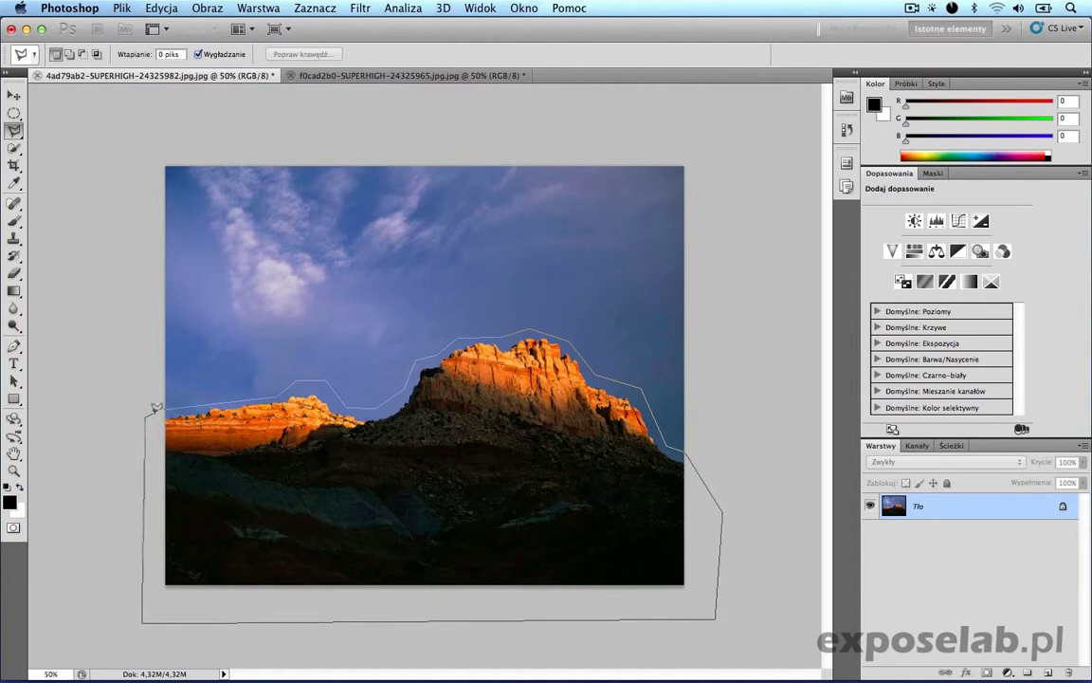
left_click(145, 427)
left_click(163, 403)
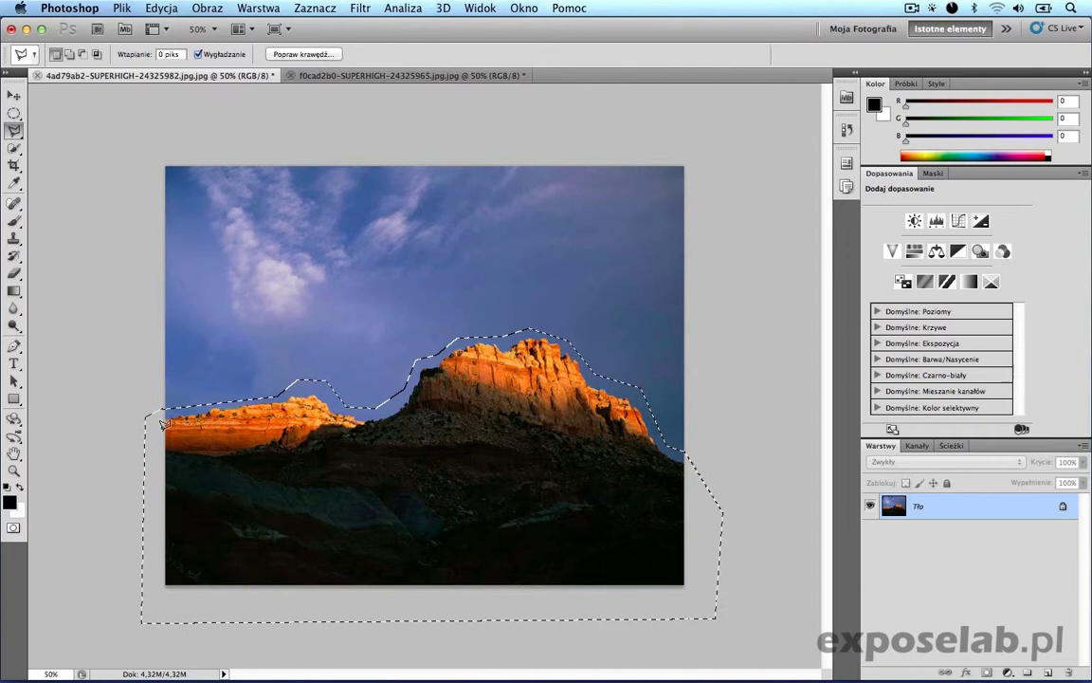
Step: Switch to Quick Mask mode so the unselected sky shows under a red overlay
left_click(12, 531)
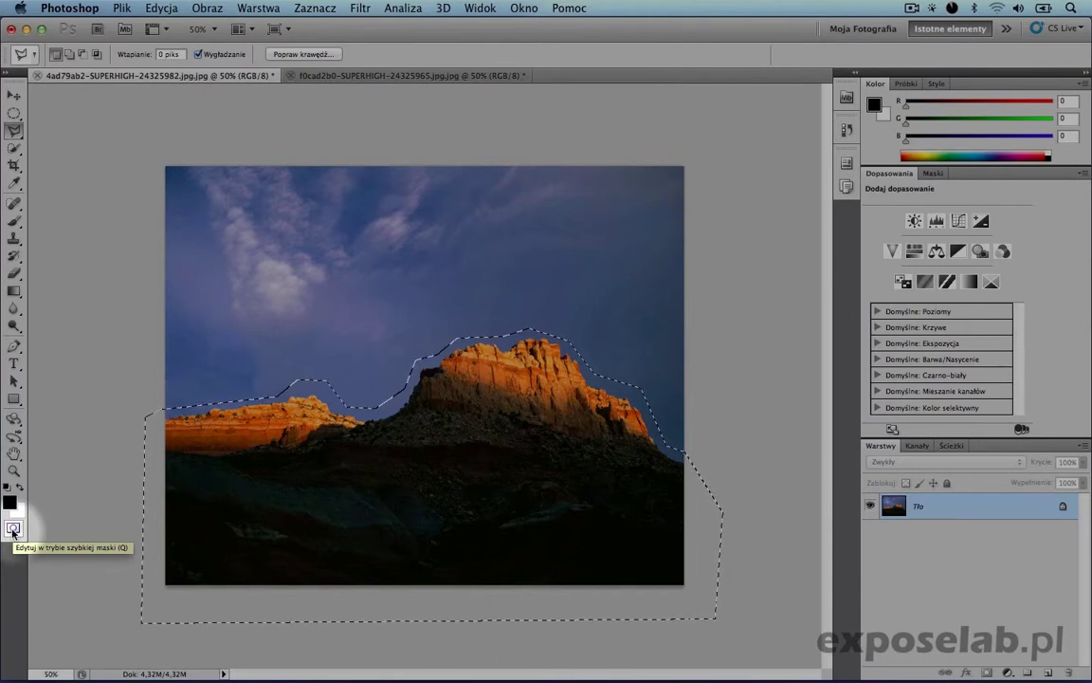
left_click(12, 529)
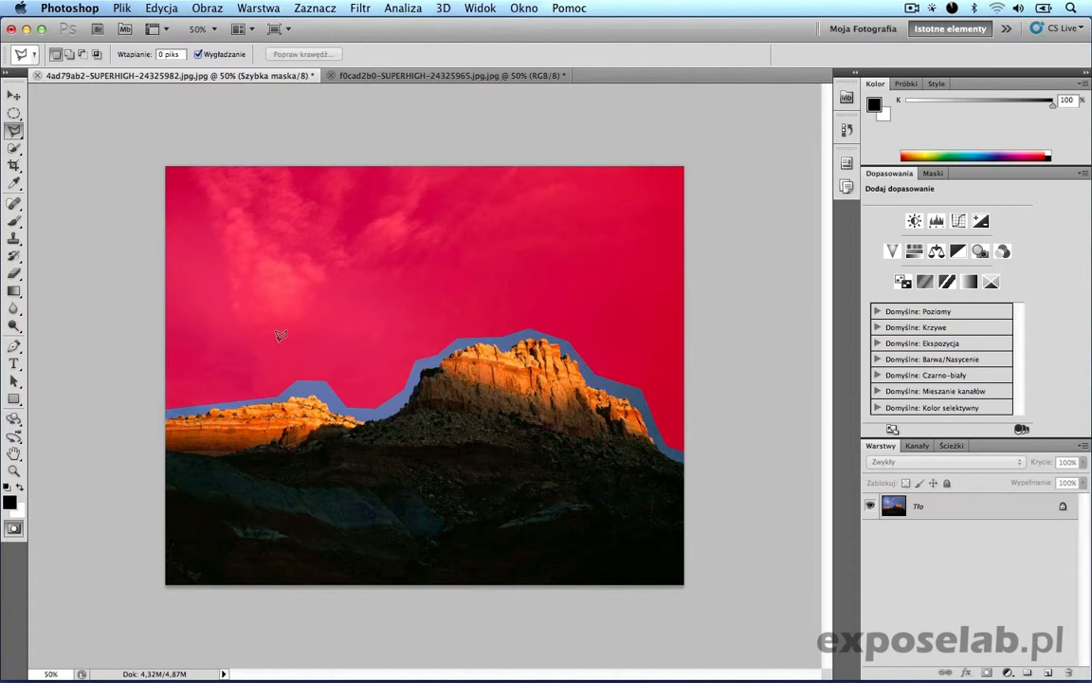
Step: Select the Brush Tool with a soft 125 px tip at 0% hardness
left_click(16, 220)
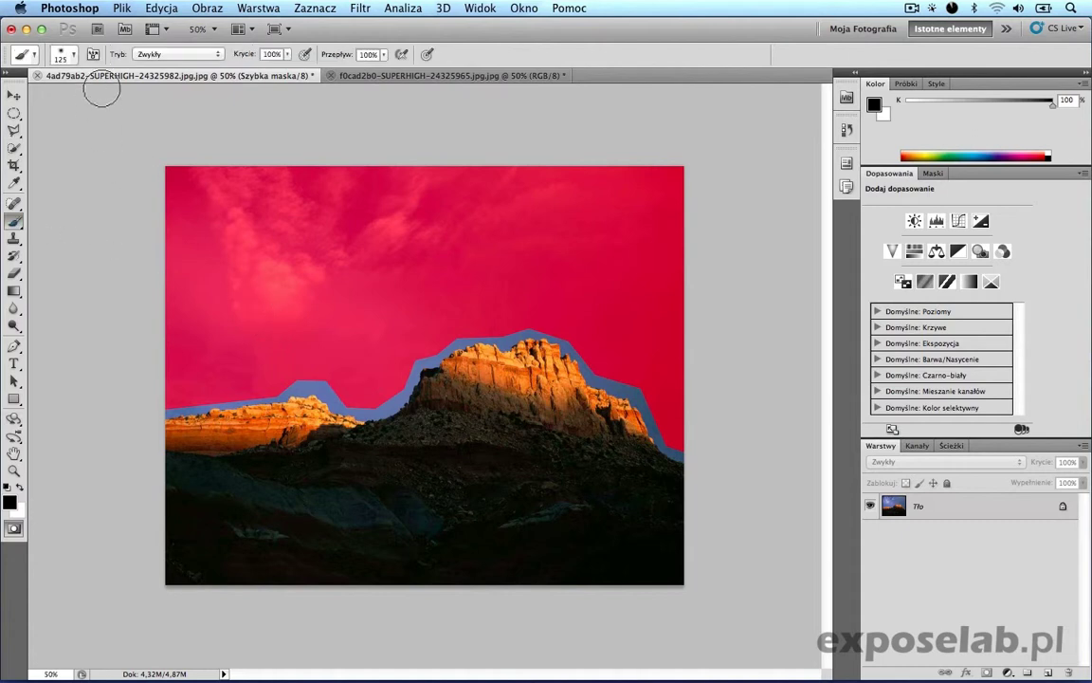
left_click(74, 55)
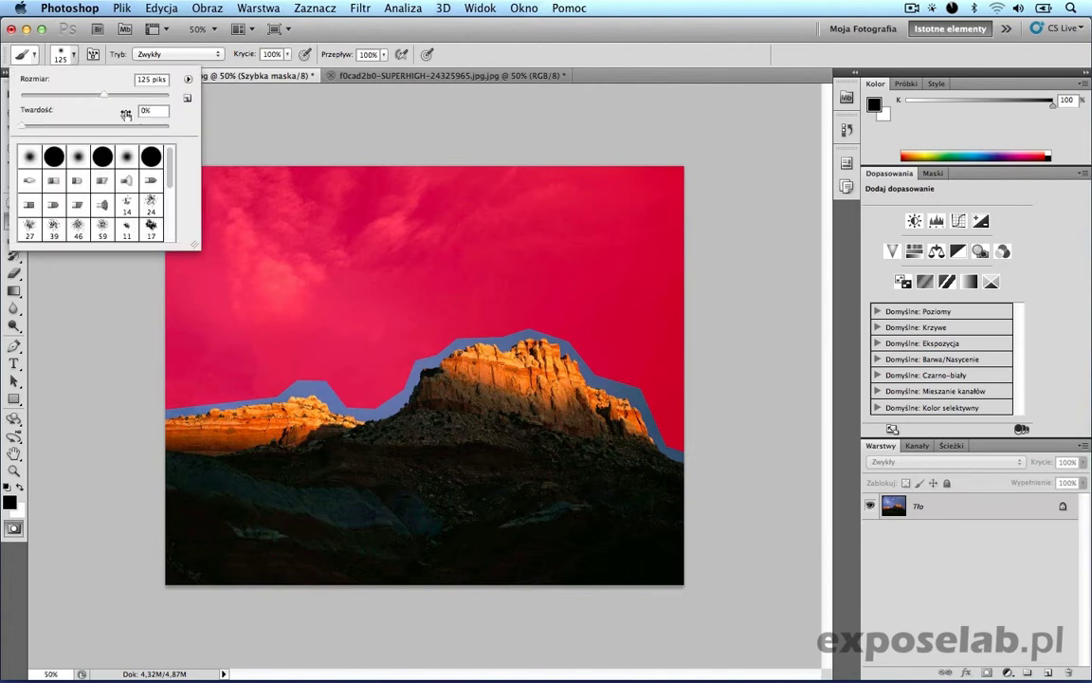
left_click(68, 55)
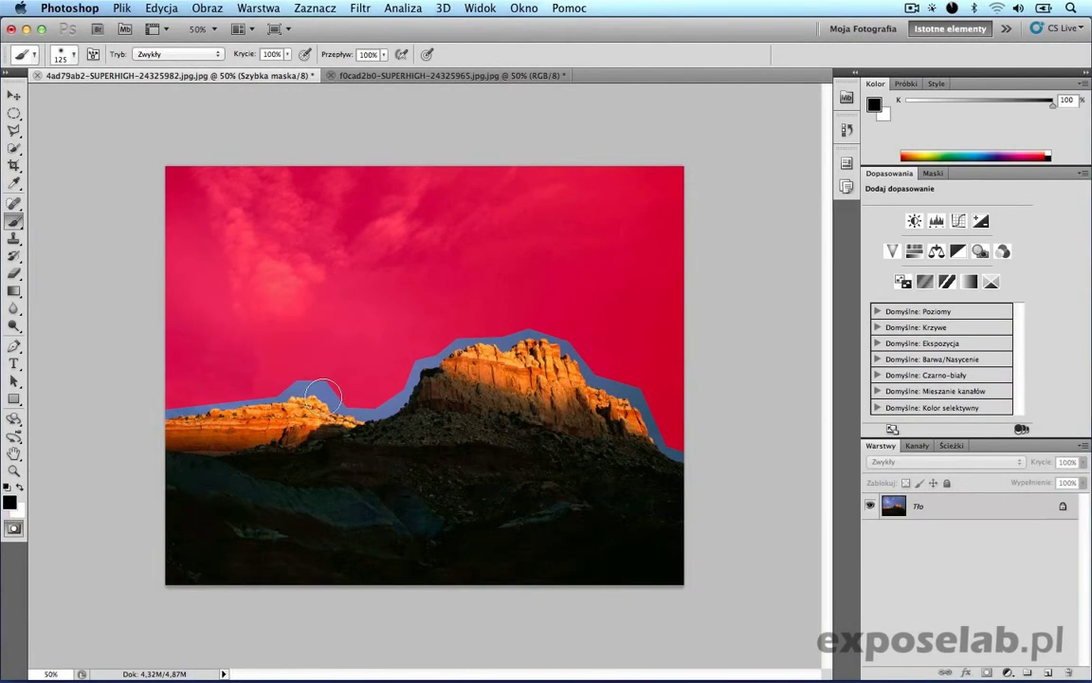
Step: Paint mask over the left rock ridge, the small left outcrop and the butte's upper-left edge
mouse_move(189, 407)
left_mouse_down()
mouse_move(403, 405)
mouse_move(427, 349)
mouse_move(329, 439)
left_mouse_up()
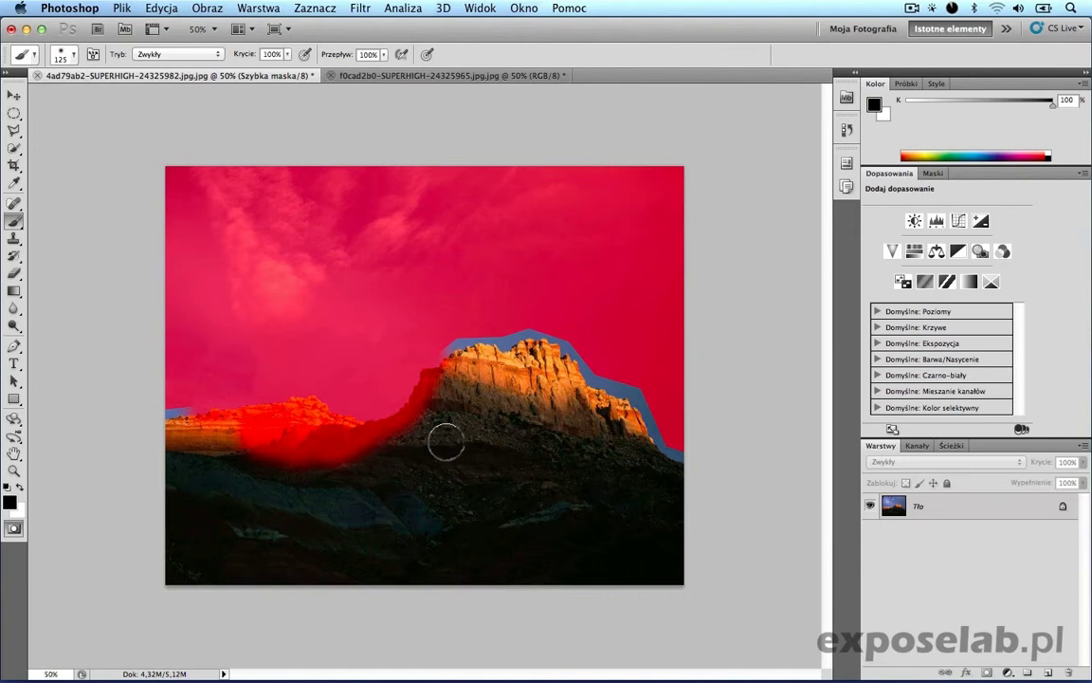
left_click_drag(302, 427, 173, 417)
mouse_move(419, 366)
left_mouse_down()
mouse_move(531, 332)
mouse_move(456, 333)
mouse_move(544, 334)
left_mouse_up()
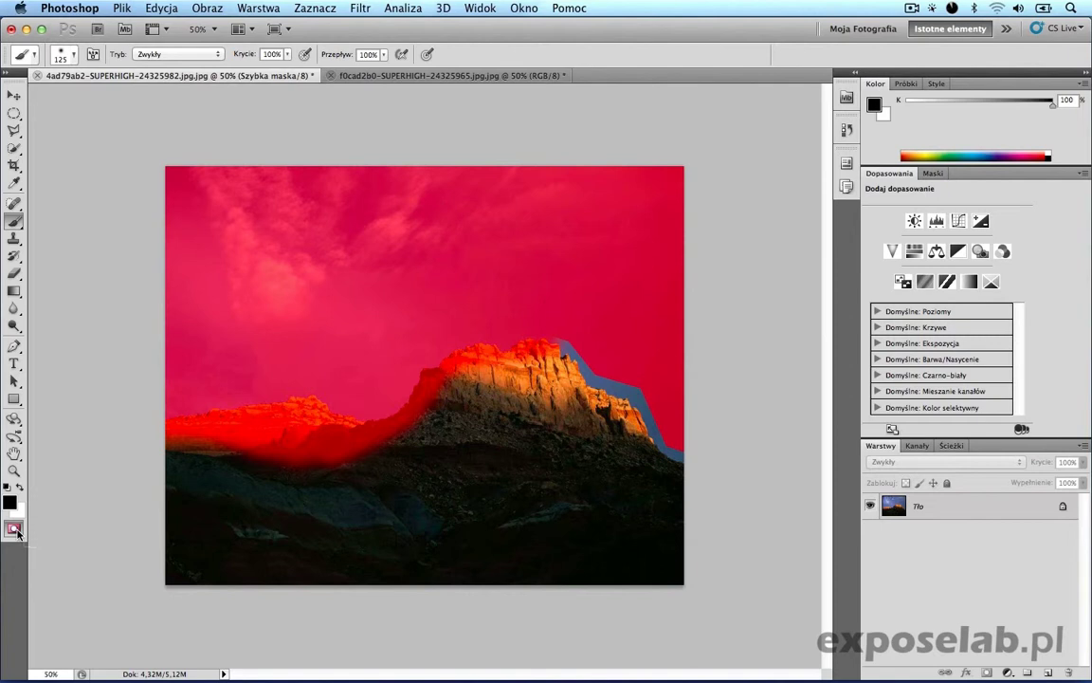
left_click(14, 529)
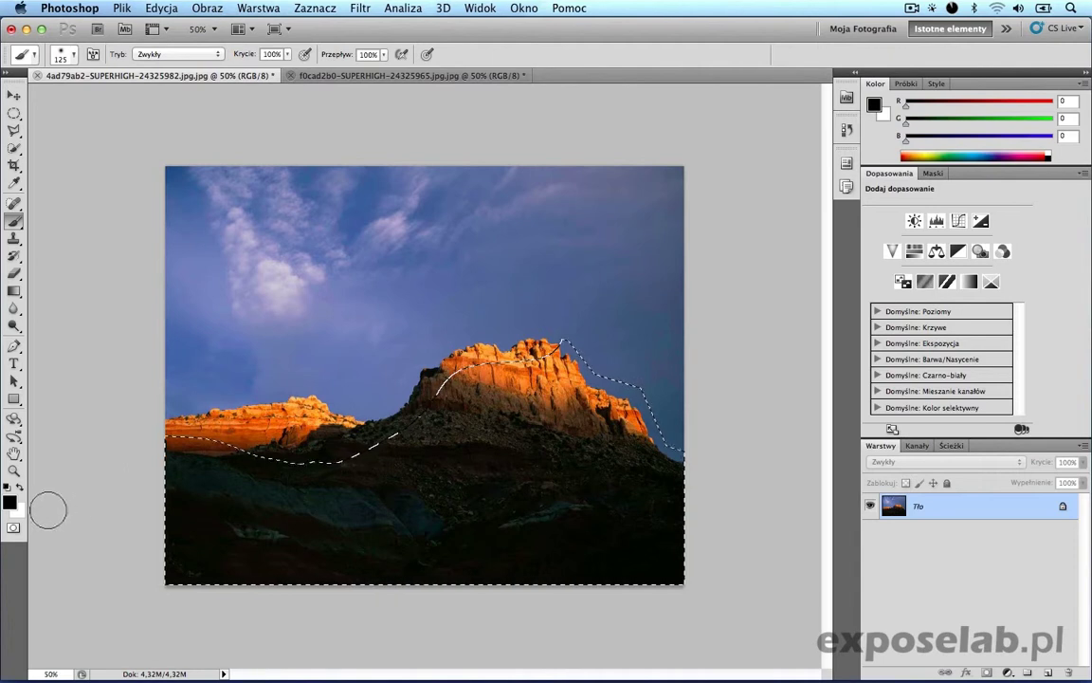
left_click(14, 528)
left_click(16, 529)
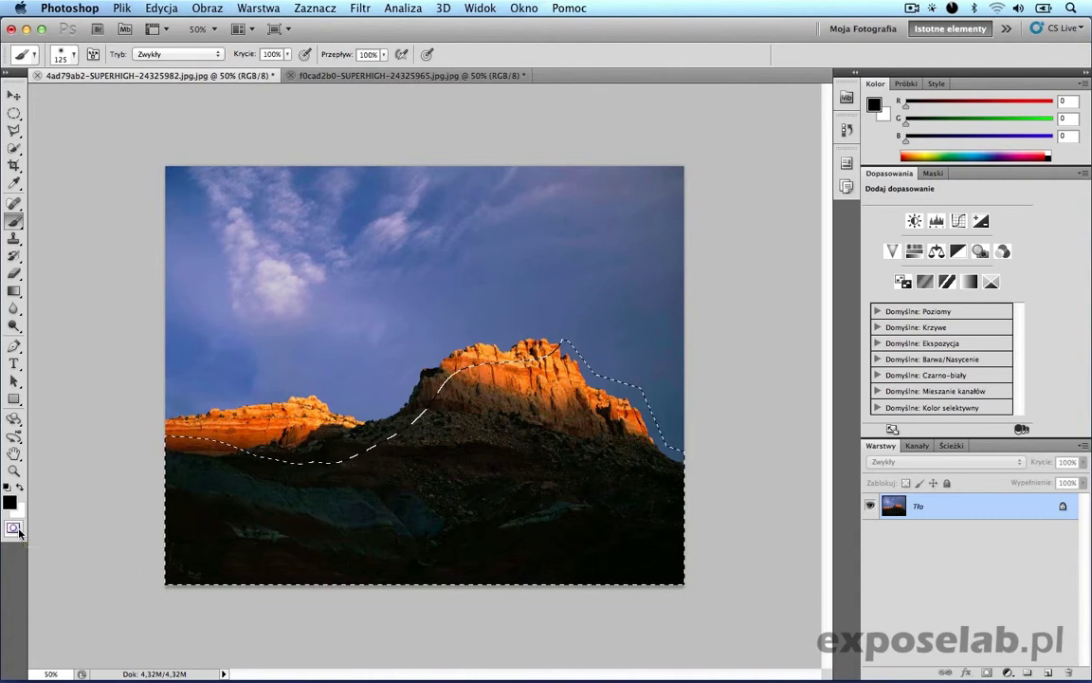
left_click(16, 529)
left_click(16, 529)
left_click(16, 529)
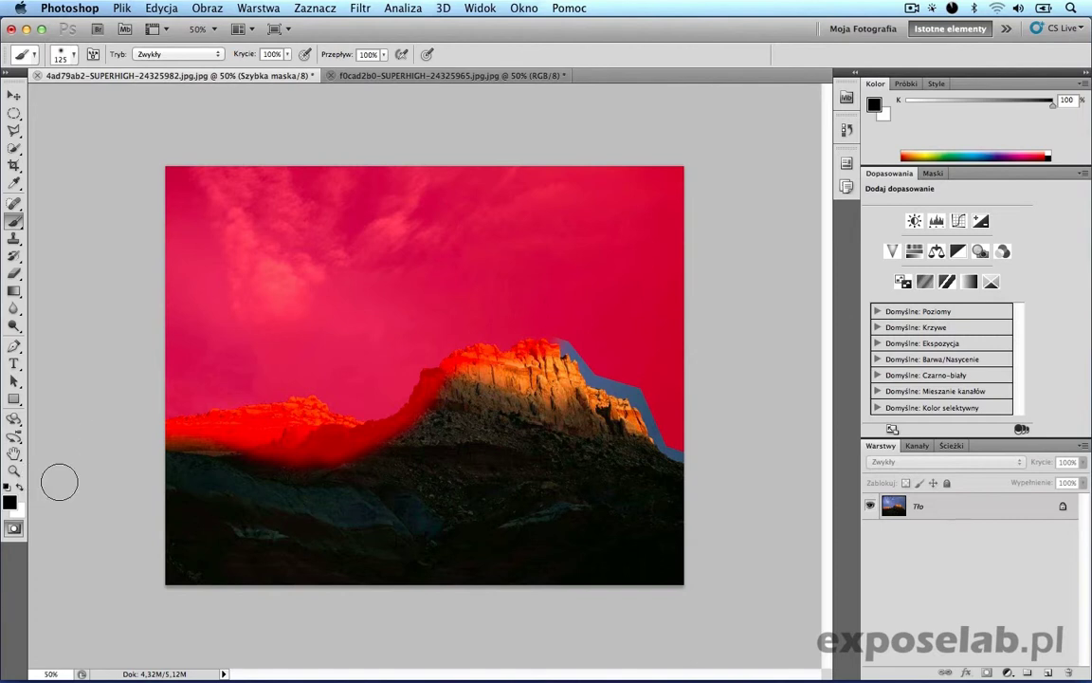
Step: Switch to white and paint along the ridge to erase the excess mask from the rocks
key("x")
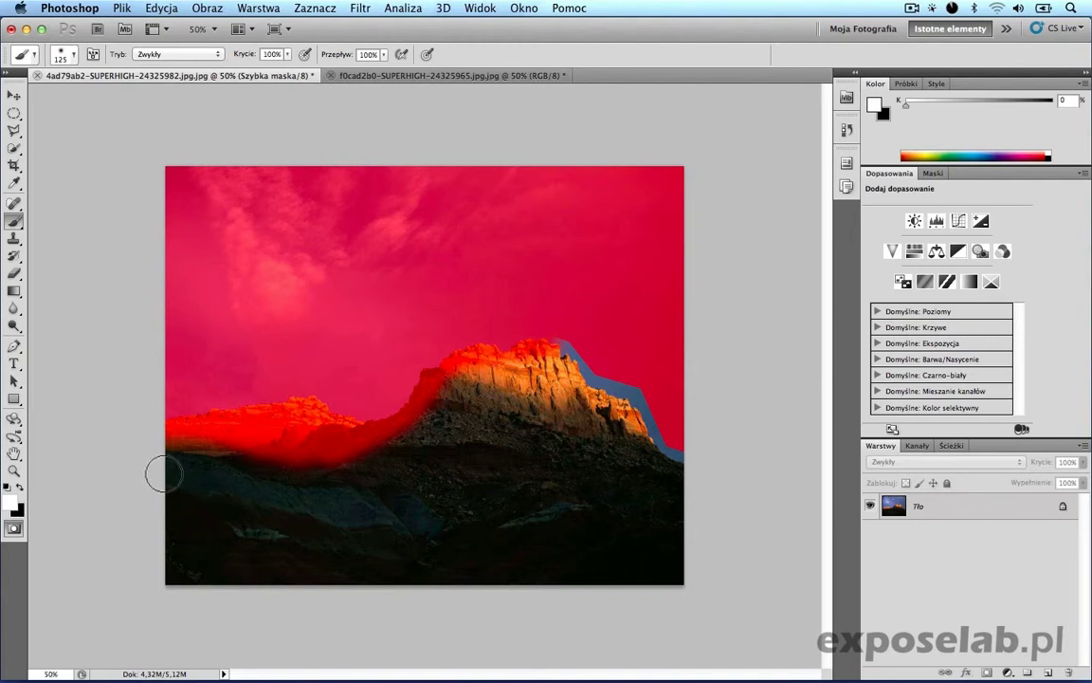
mouse_move(170, 456)
left_mouse_down()
mouse_move(188, 439)
mouse_move(261, 452)
mouse_move(319, 441)
mouse_move(251, 417)
mouse_move(188, 439)
mouse_move(263, 427)
mouse_move(182, 431)
mouse_move(366, 447)
mouse_move(452, 407)
mouse_move(334, 441)
mouse_move(439, 372)
mouse_move(531, 343)
mouse_move(545, 368)
mouse_move(666, 462)
left_mouse_up()
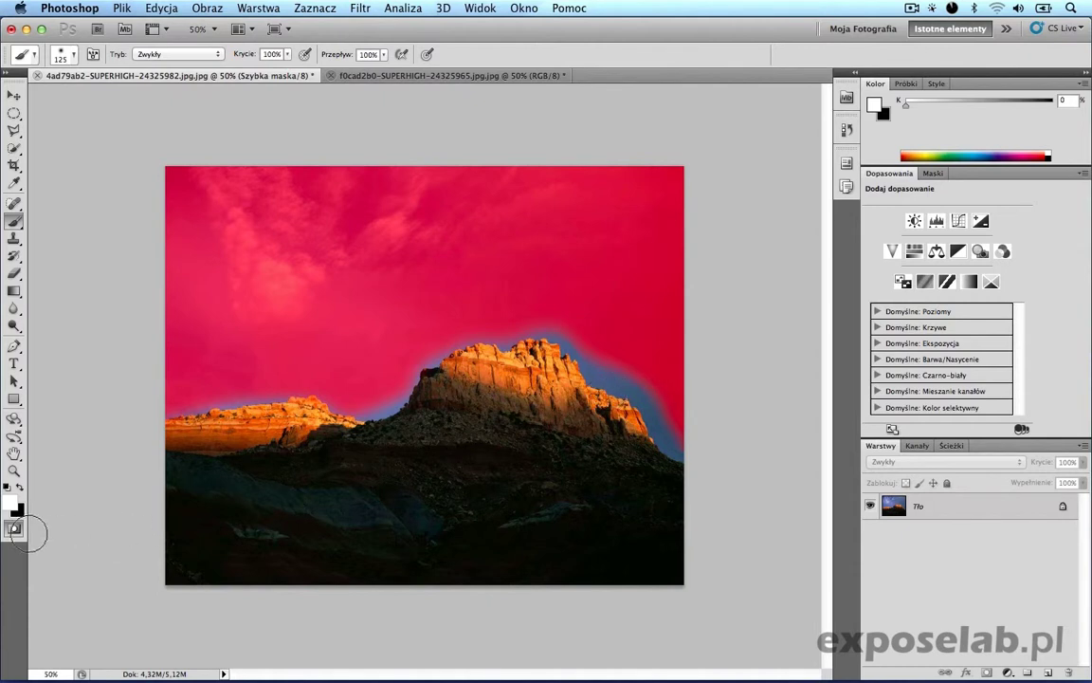
Step: Exit Quick Mask so marching ants trace the skyline around the rocks and foreground
left_click(19, 529)
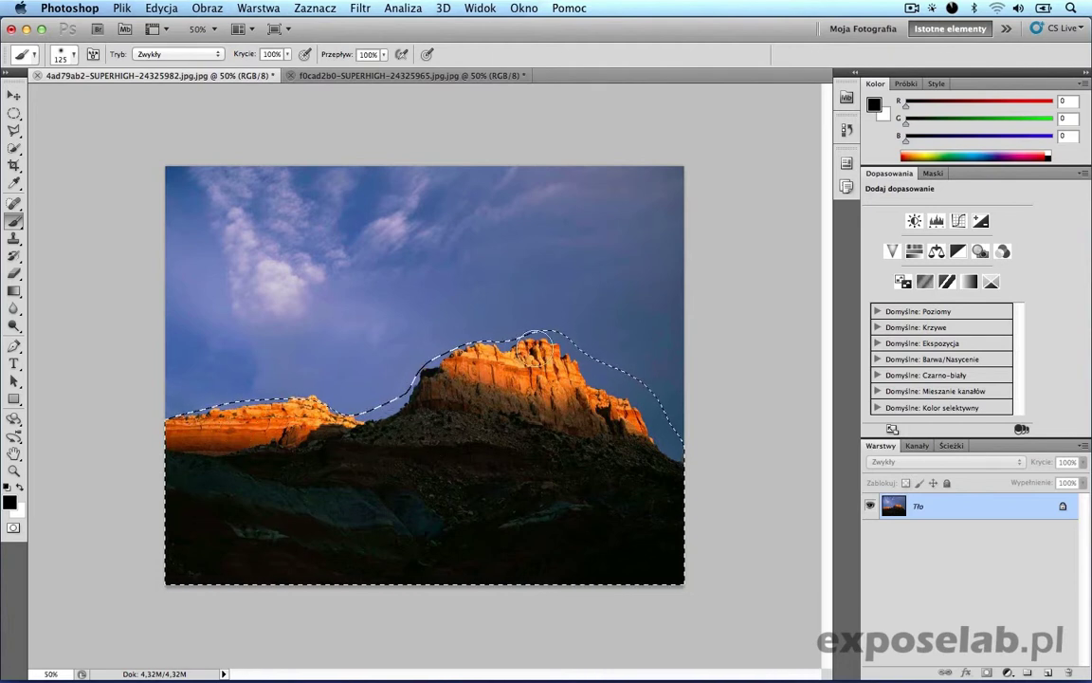
left_click(121, 8)
Step: Create a new 900 by 700 pixel blank document and make the brush smaller
left_click(122, 28)
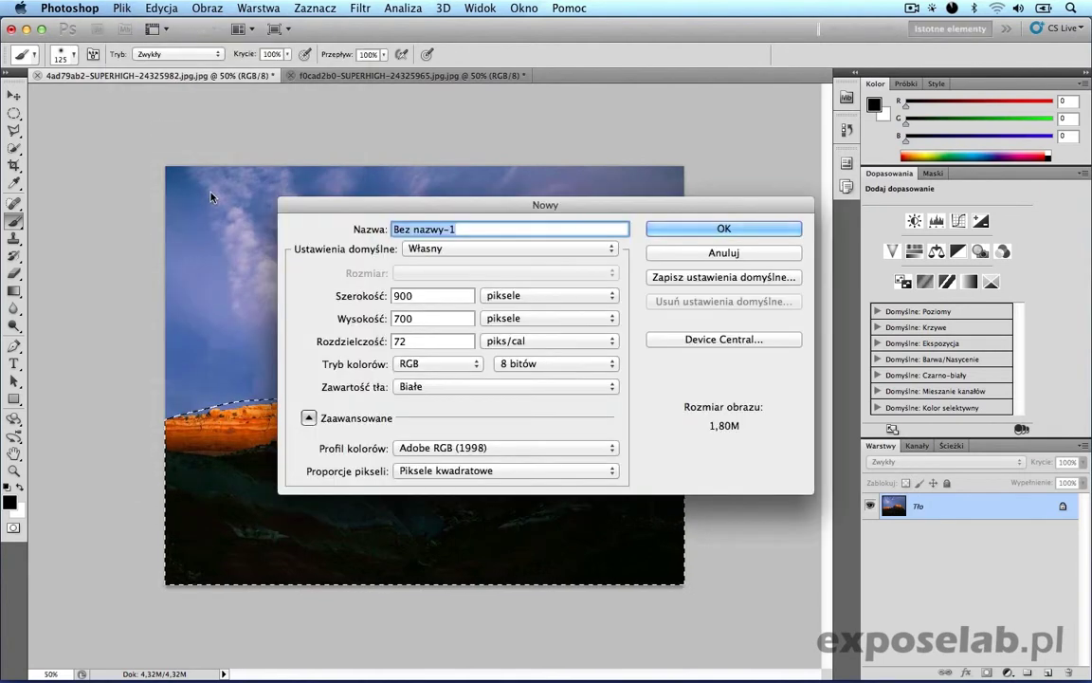
left_click(669, 231)
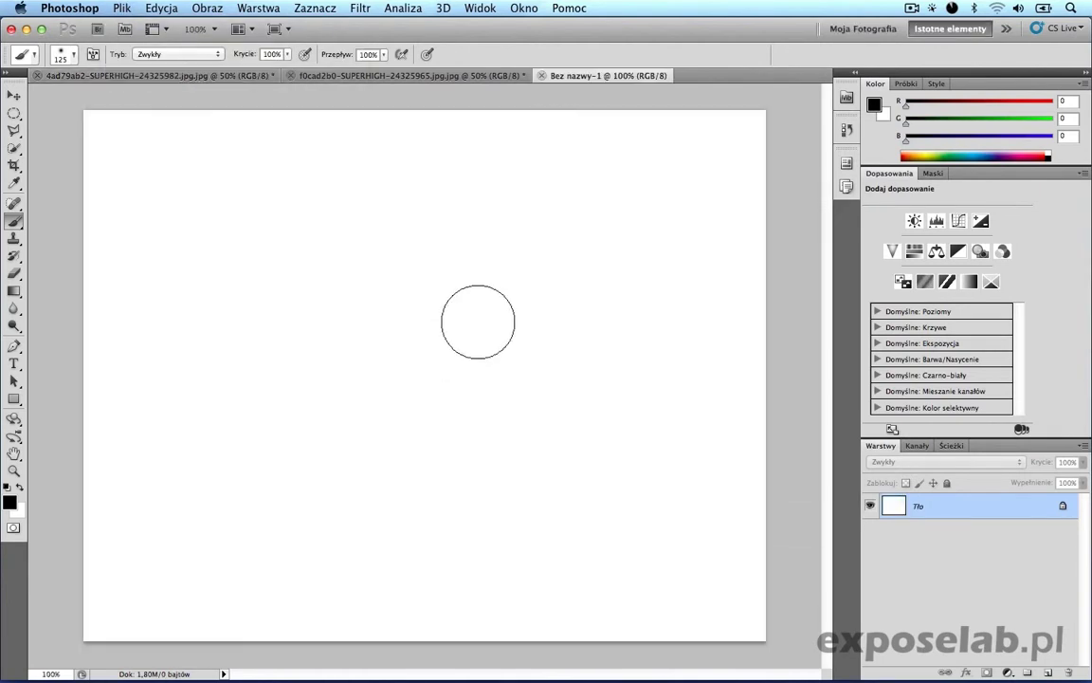
key("bracketleft")
key("bracketleft")
key("bracketleft")
key("bracketleft")
key("bracketleft")
key("bracketleft")
key("bracketleft")
key("bracketleft")
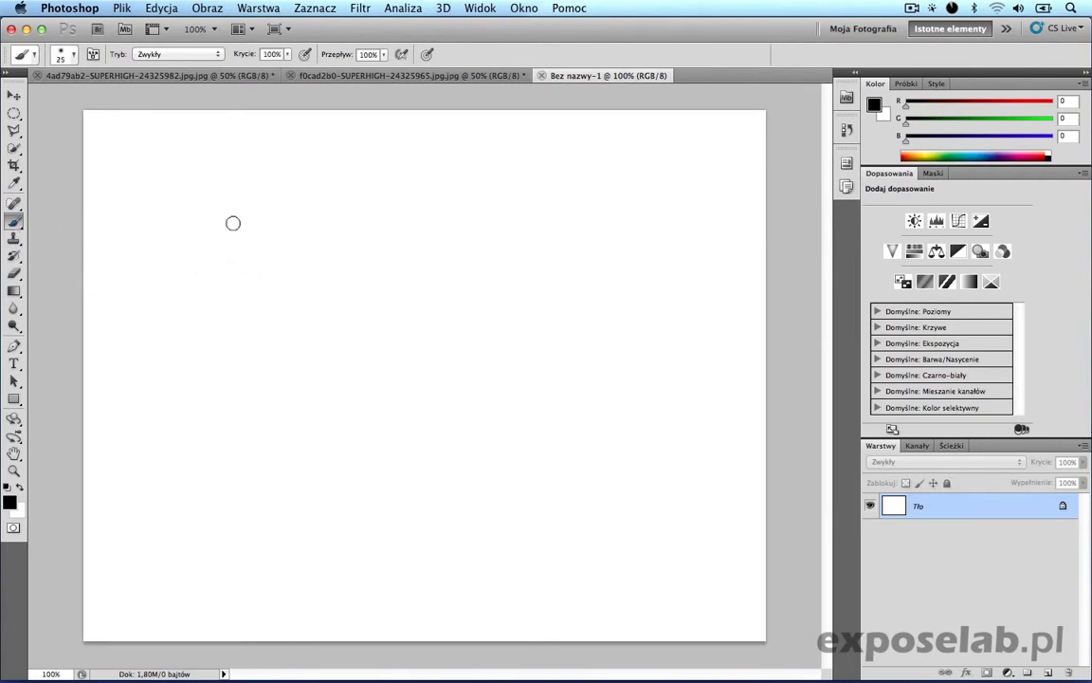
Step: Practise freehand squiggles, outlines and a dot-to-dot straight line, then wipe the canvas
mouse_move(166, 154)
left_mouse_down()
mouse_move(260, 217)
mouse_move(616, 244)
left_mouse_up()
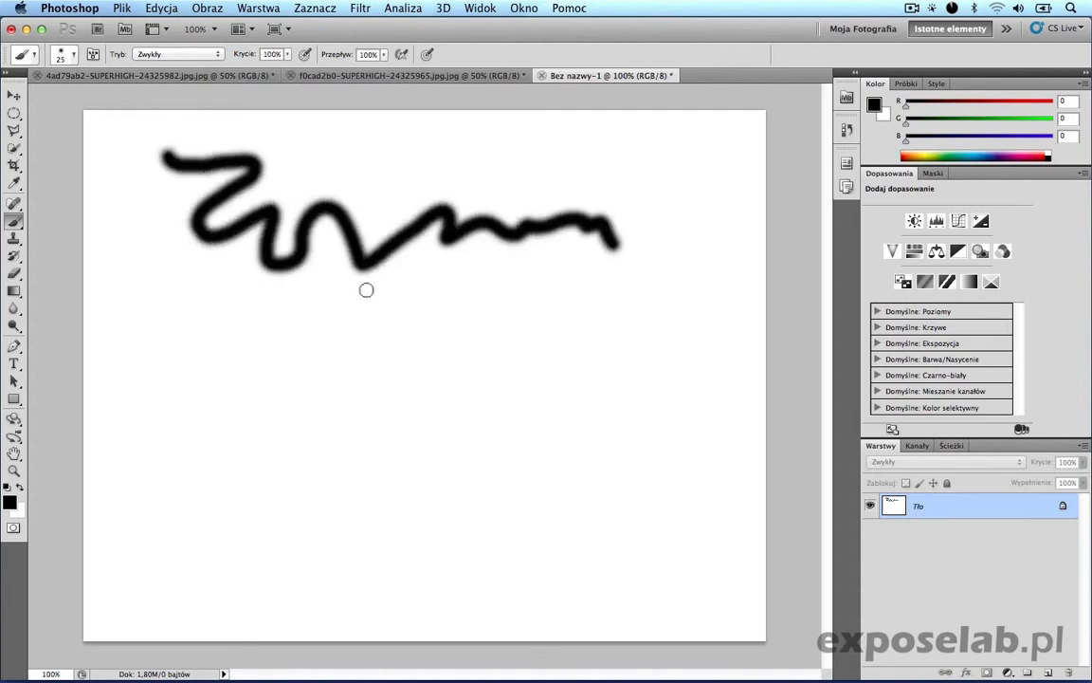
mouse_move(127, 304)
left_mouse_down()
mouse_move(267, 307)
mouse_move(287, 349)
mouse_move(290, 403)
mouse_move(239, 398)
mouse_move(240, 360)
mouse_move(180, 358)
mouse_move(173, 333)
mouse_move(115, 333)
mouse_move(110, 302)
mouse_move(140, 311)
left_mouse_up()
mouse_move(355, 308)
left_mouse_down()
mouse_move(357, 392)
mouse_move(411, 409)
mouse_move(431, 361)
mouse_move(463, 362)
mouse_move(464, 304)
mouse_move(357, 303)
left_mouse_up()
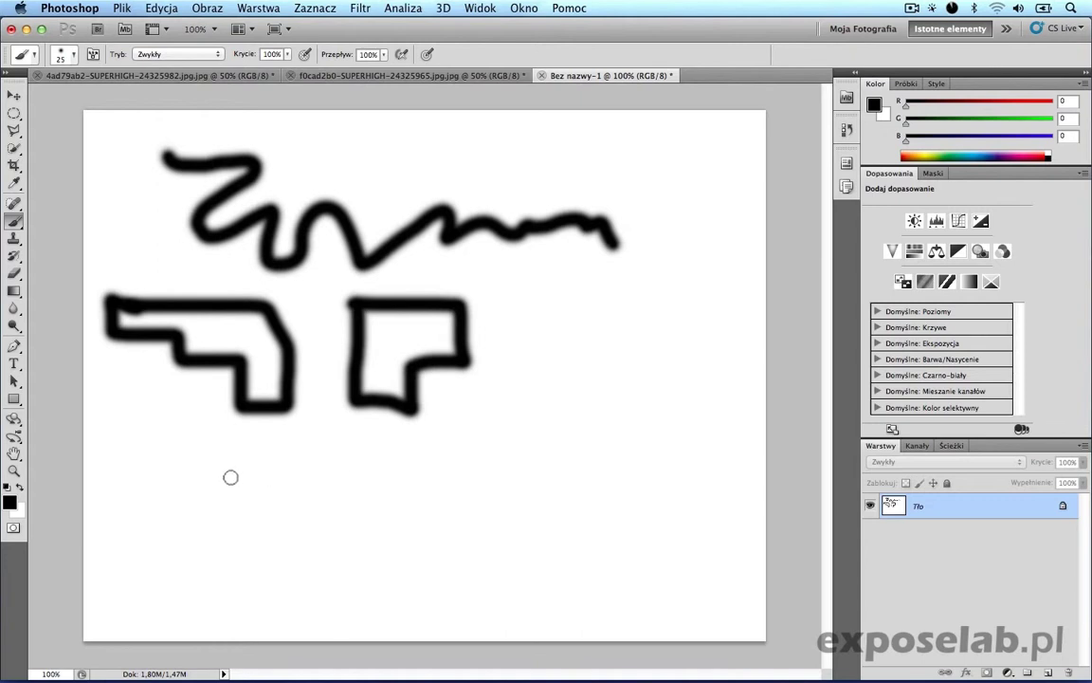
mouse_move(168, 461)
left_mouse_down()
mouse_move(377, 466)
mouse_move(485, 484)
left_mouse_up()
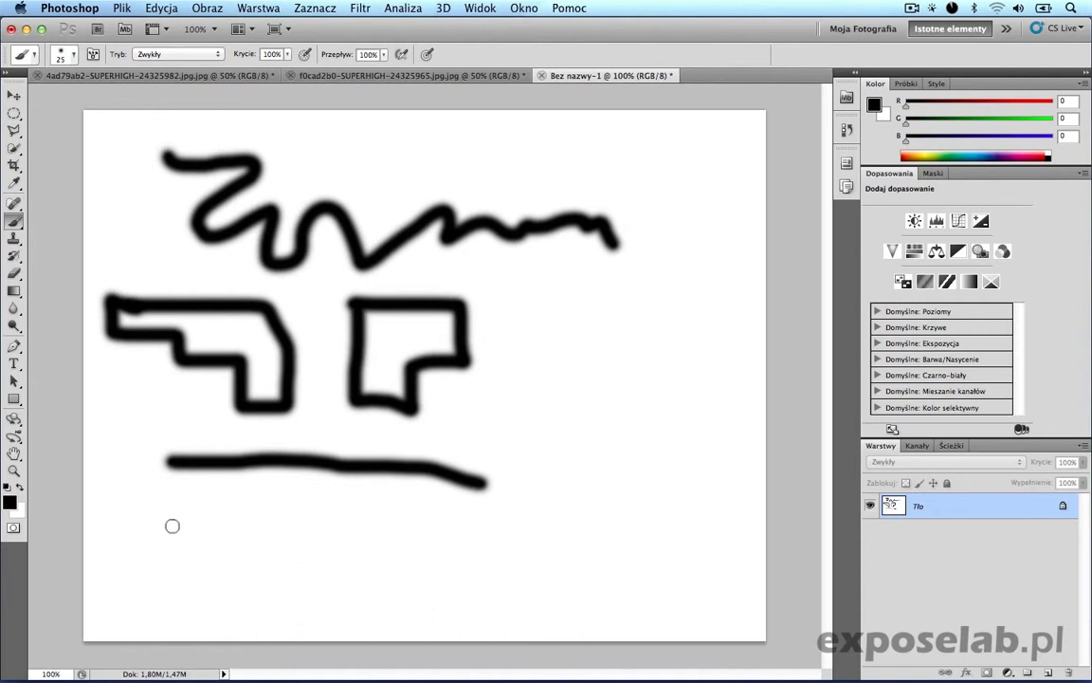
left_click(171, 525)
left_click(475, 528, "shift")
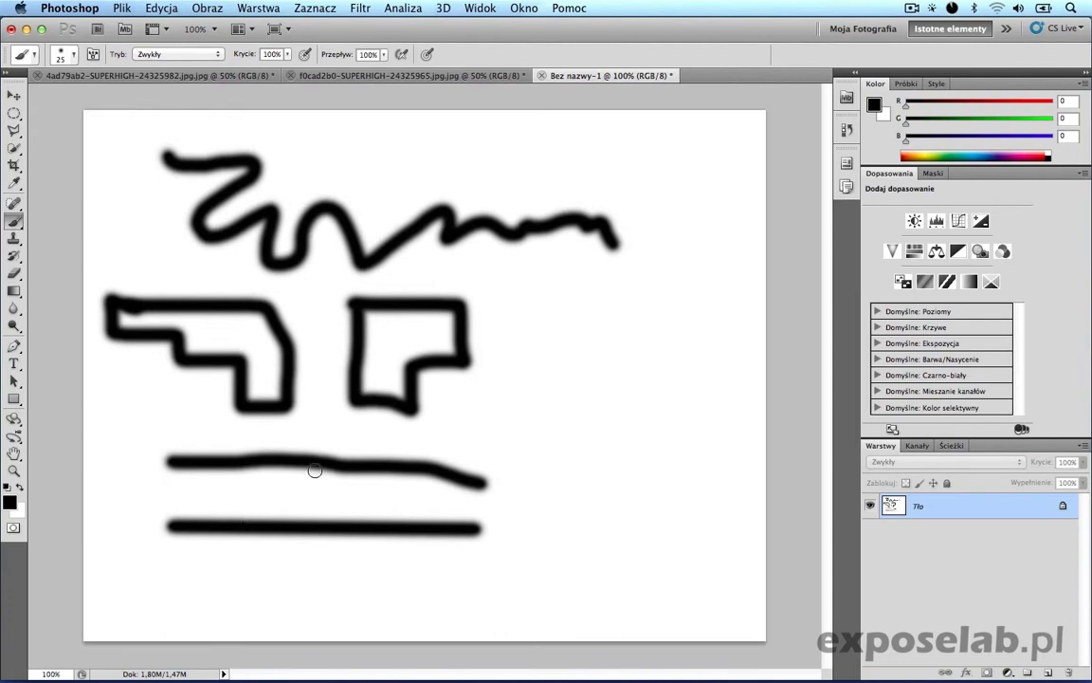
key("super+BackSpace")
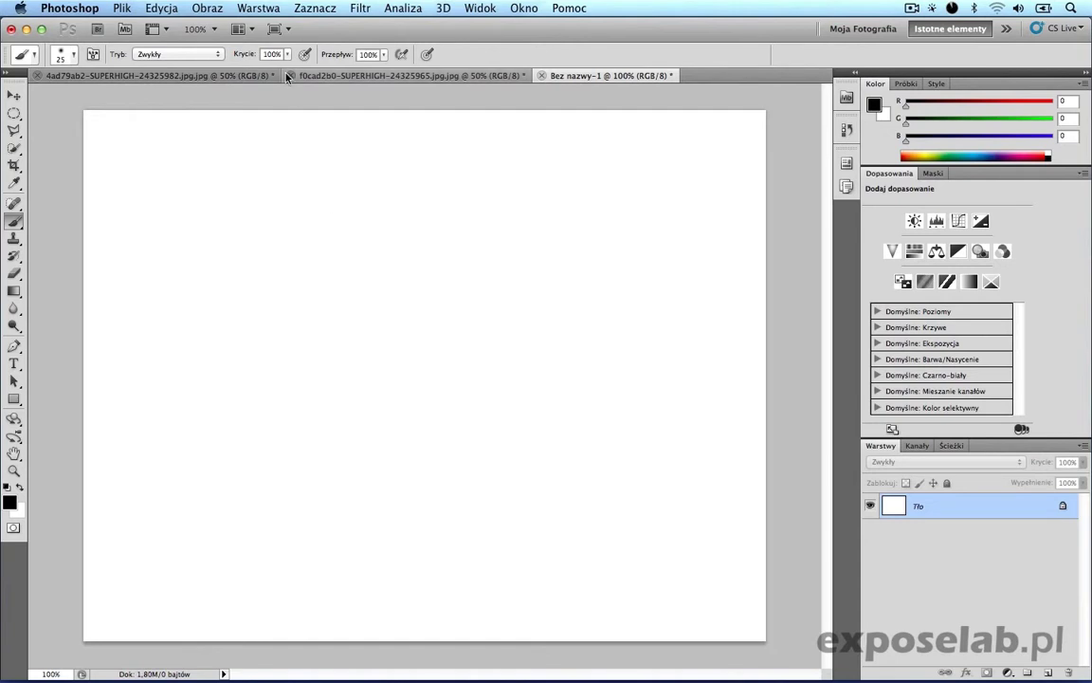
Step: Draw a connected straight-segment outline plus a curved freehand stroke, then wipe the canvas again
mouse_move(141, 152)
left_mouse_down()
mouse_move(241, 156)
mouse_move(317, 266)
mouse_move(312, 422)
mouse_move(166, 512)
left_mouse_up()
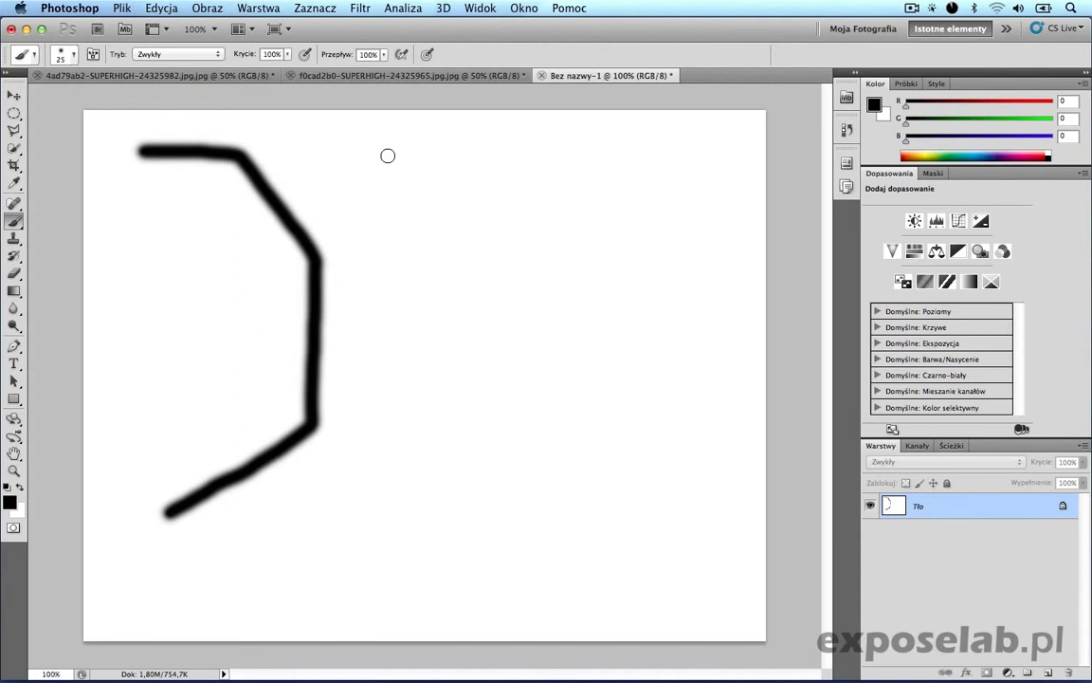
left_click(388, 156)
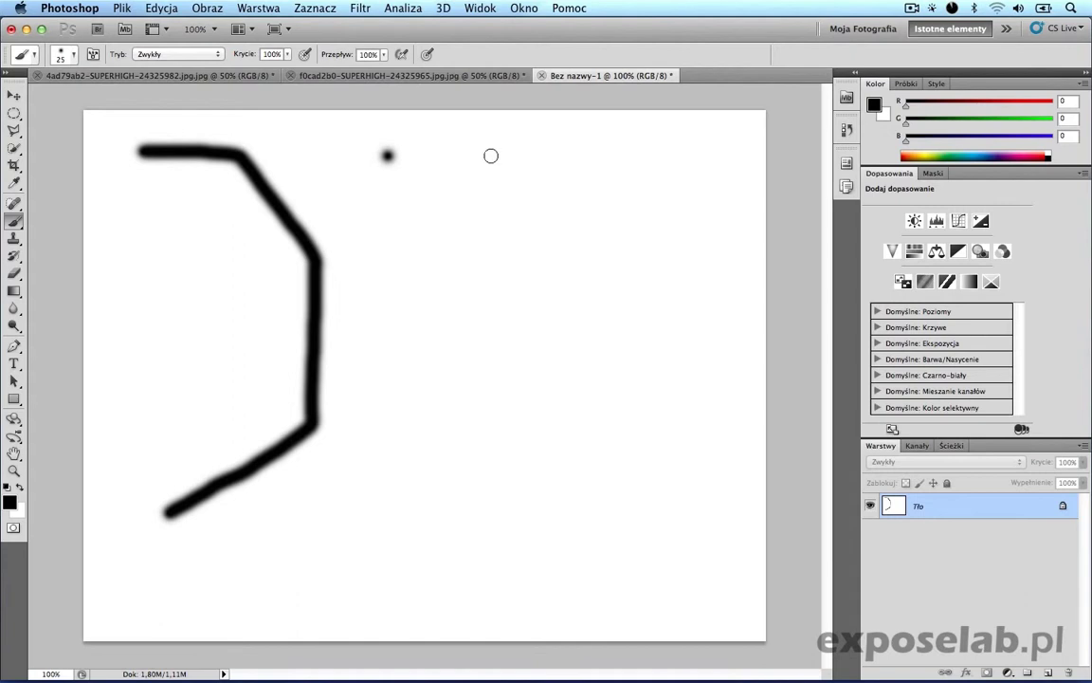
left_click(490, 155, "shift")
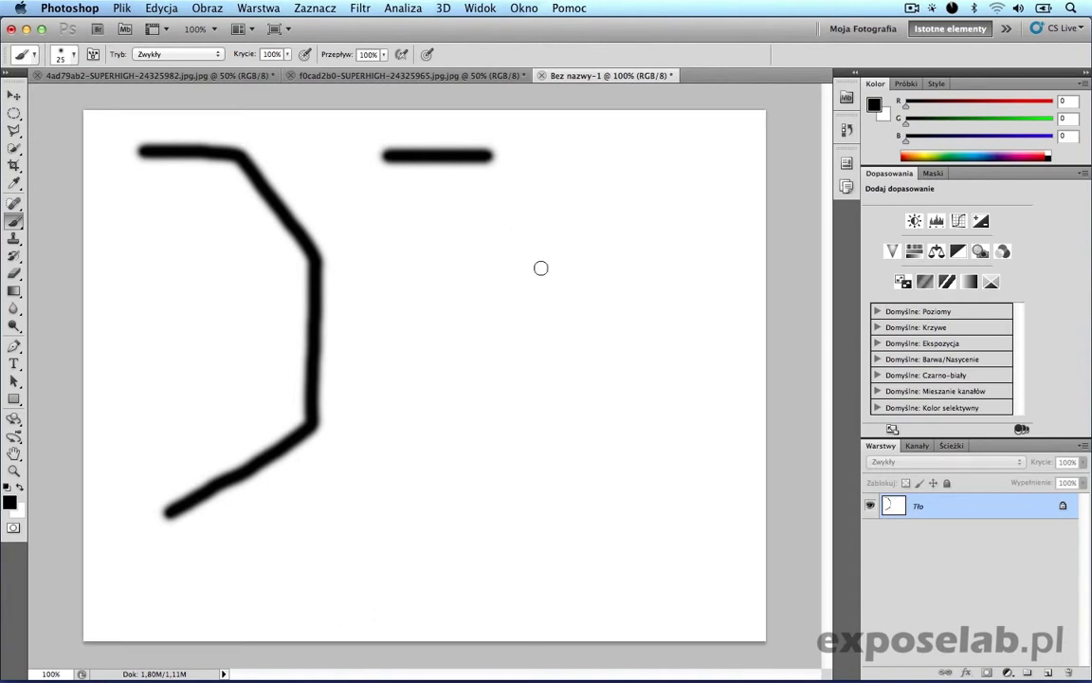
left_click(541, 268, "shift")
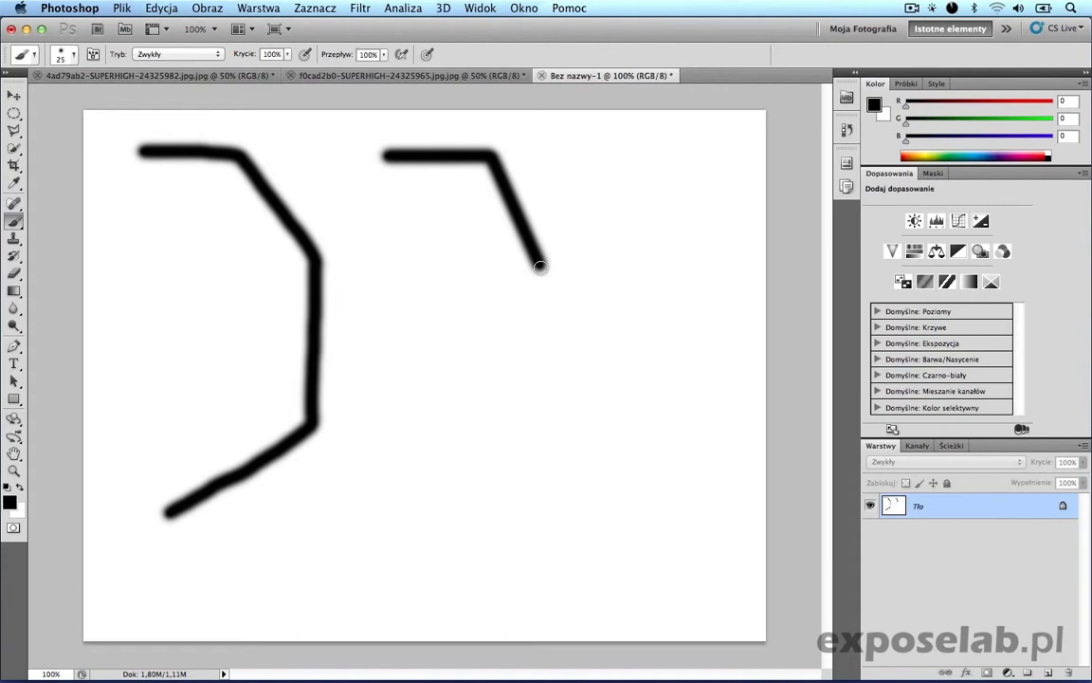
left_click(543, 408, "shift")
left_click(484, 489, "shift")
left_click(430, 518, "shift")
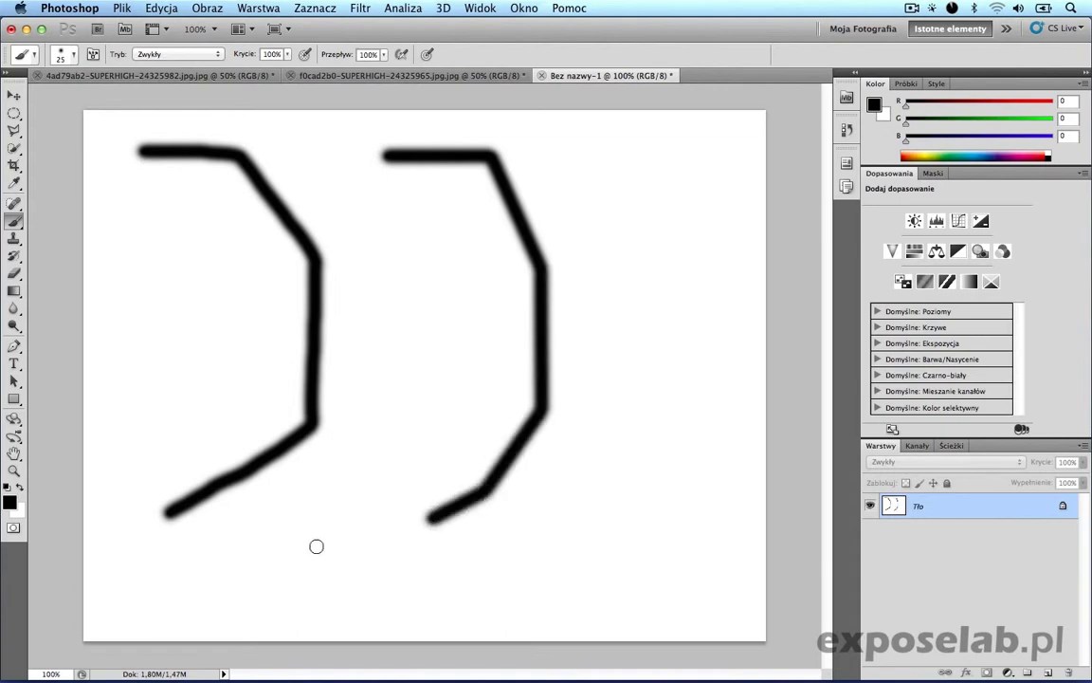
left_click(316, 546, "shift")
left_click(205, 546, "shift")
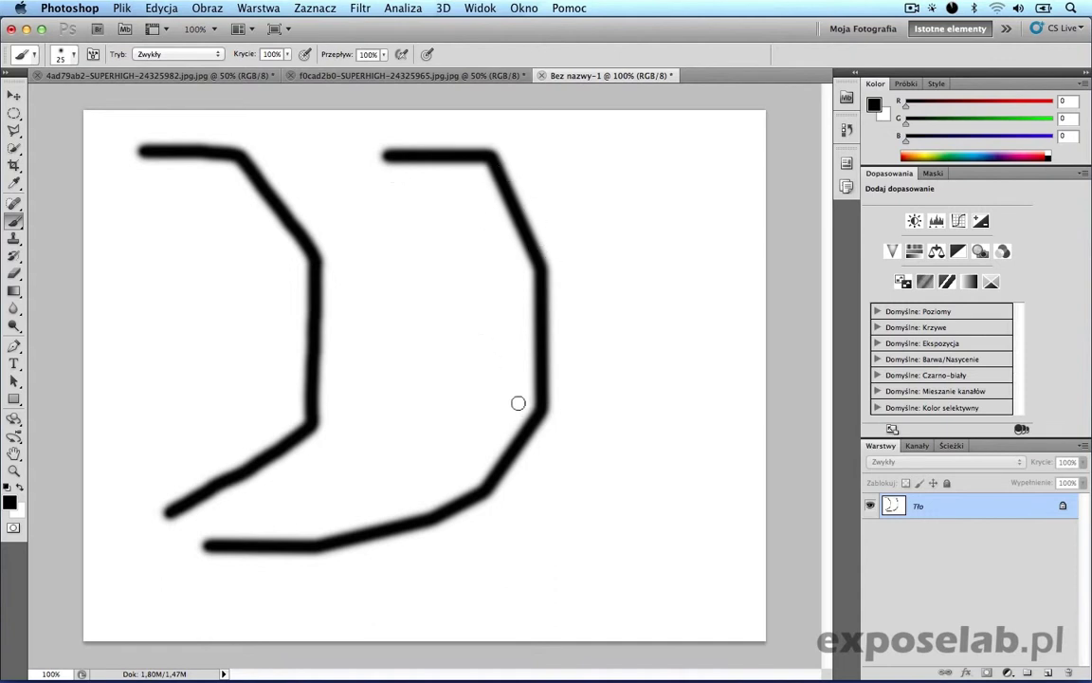
mouse_move(563, 153)
left_mouse_down()
mouse_move(653, 210)
mouse_move(656, 397)
mouse_move(431, 565)
left_mouse_up()
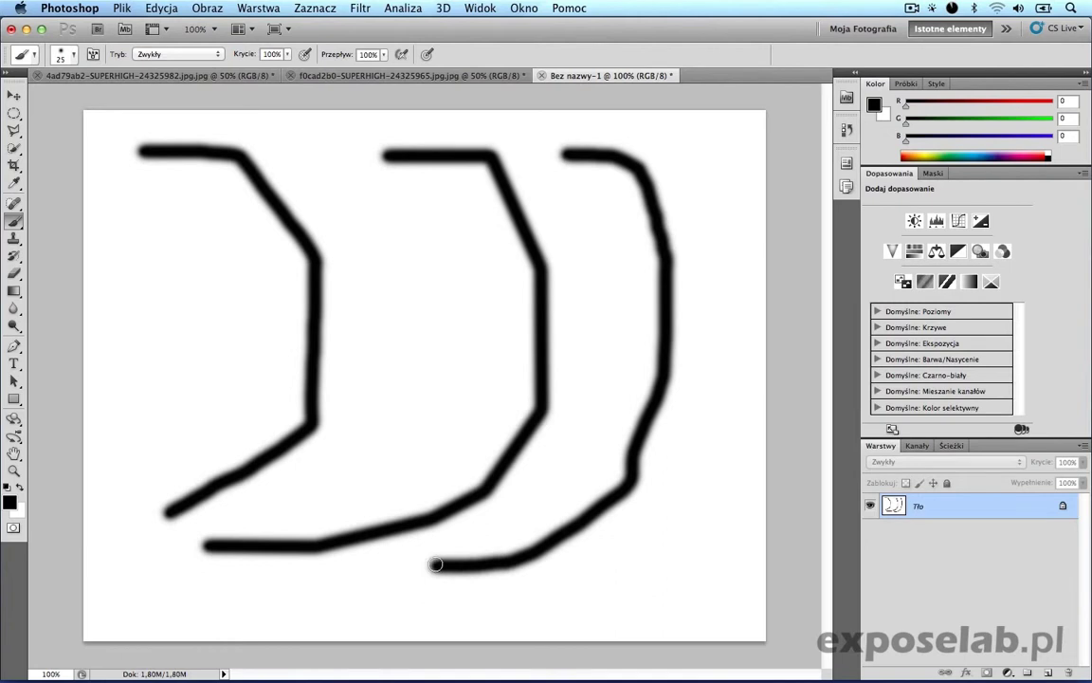
key("F12")
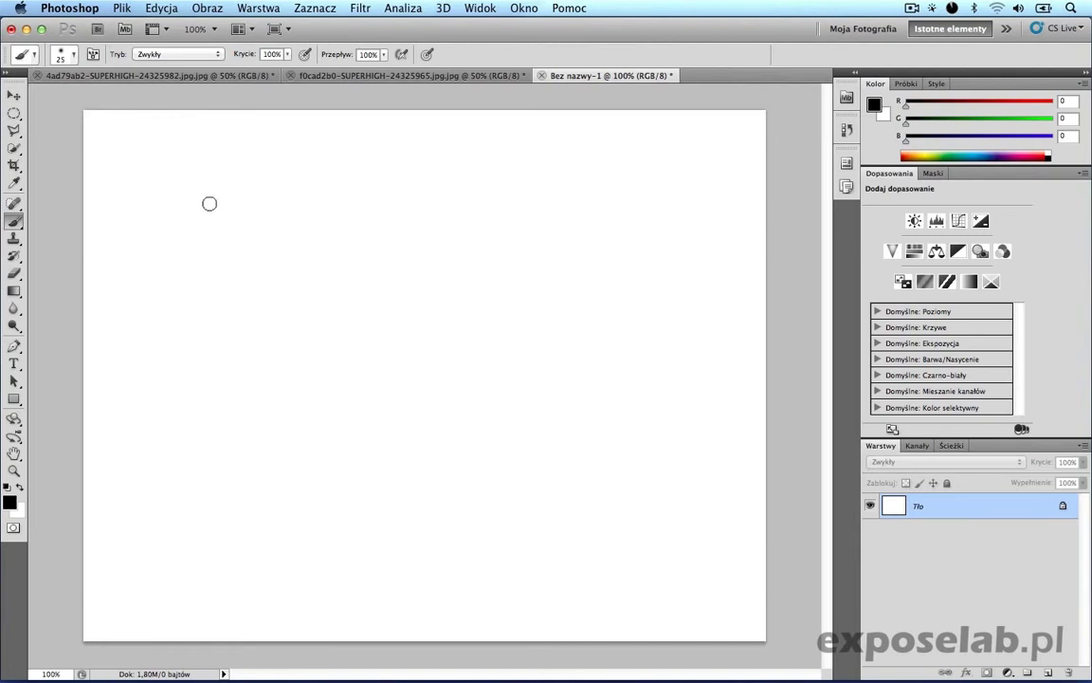
Step: Draw a straight-edged outline across and down the blank canvas with connected segments
left_click(163, 169)
left_click(351, 176, "shift")
left_click(529, 271, "shift")
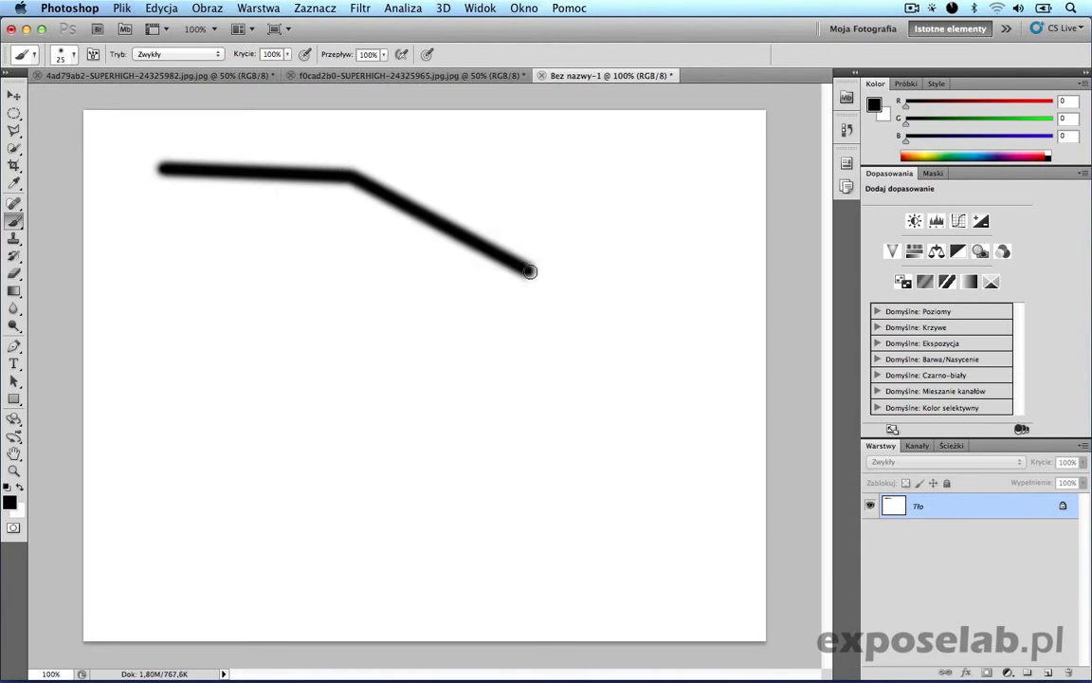
left_click(562, 443, "shift")
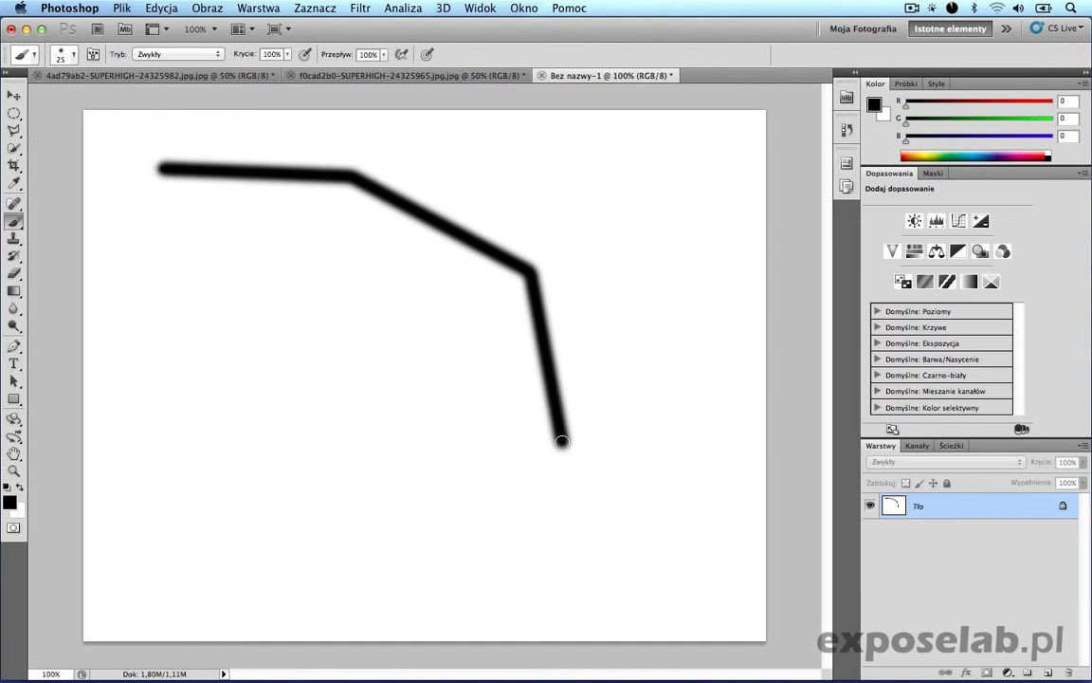
Step: Add a curving stroke and a wavy line, then bring the mountain photo back into view
mouse_move(566, 494)
left_mouse_down()
mouse_move(455, 540)
mouse_move(435, 492)
mouse_move(465, 466)
mouse_move(503, 485)
mouse_move(523, 482)
mouse_move(520, 453)
mouse_move(451, 424)
mouse_move(482, 385)
mouse_move(475, 359)
mouse_move(439, 349)
mouse_move(403, 379)
mouse_move(397, 440)
mouse_move(368, 470)
mouse_move(312, 458)
mouse_move(300, 408)
mouse_move(338, 337)
mouse_move(322, 301)
left_mouse_up()
mouse_move(242, 224)
left_mouse_down()
mouse_move(225, 286)
mouse_move(231, 487)
mouse_move(298, 528)
left_mouse_up()
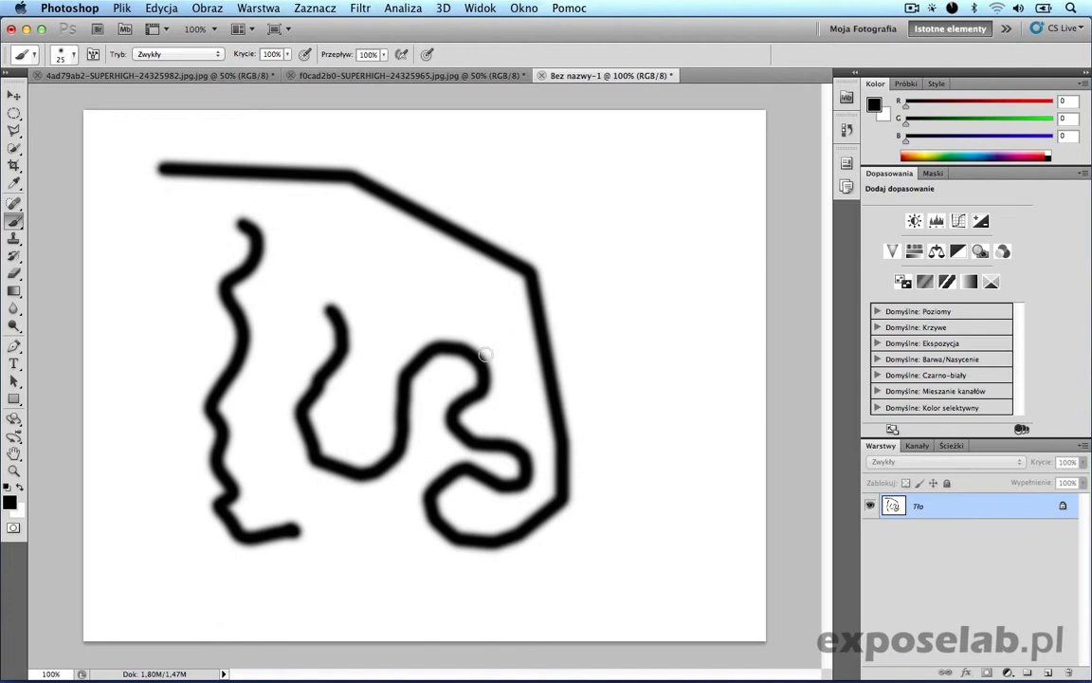
left_click(228, 76)
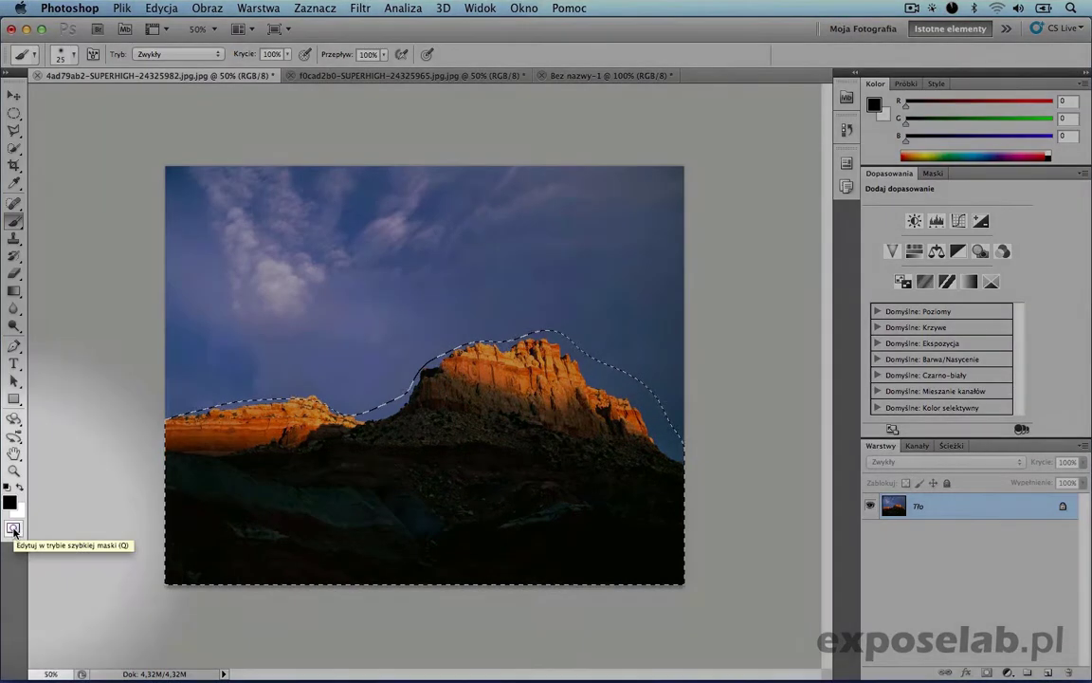
Step: Show the sky selection as a red Quick Mask and zoom in on the rock formation
left_click(13, 531)
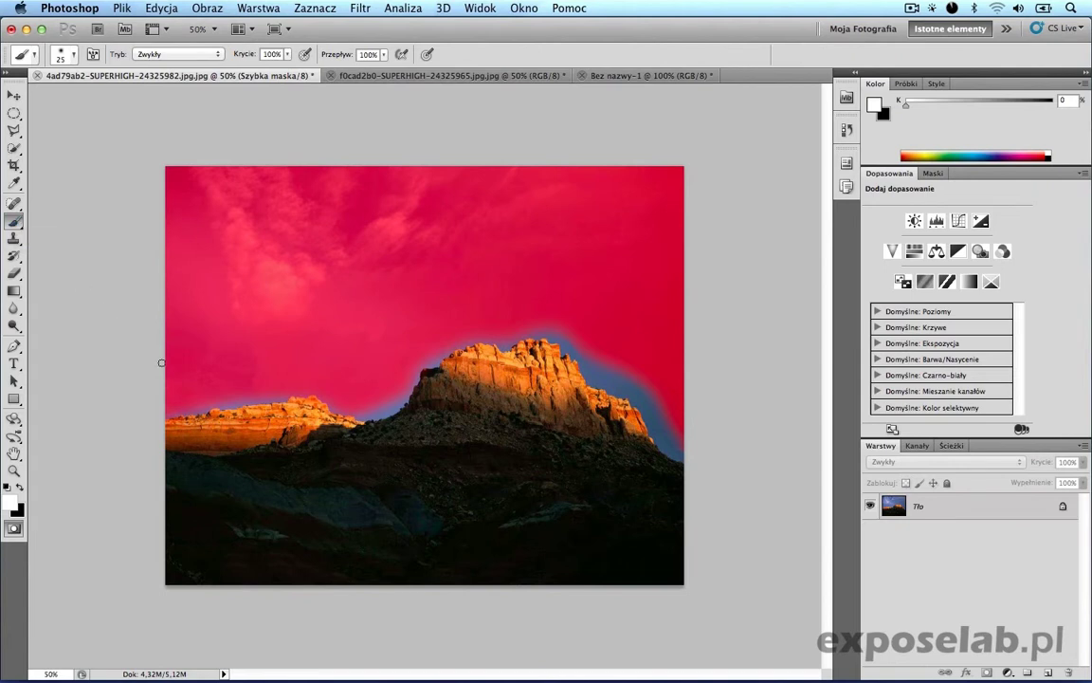
key("ctrl+plus")
key("ctrl+plus")
key("ctrl+plus")
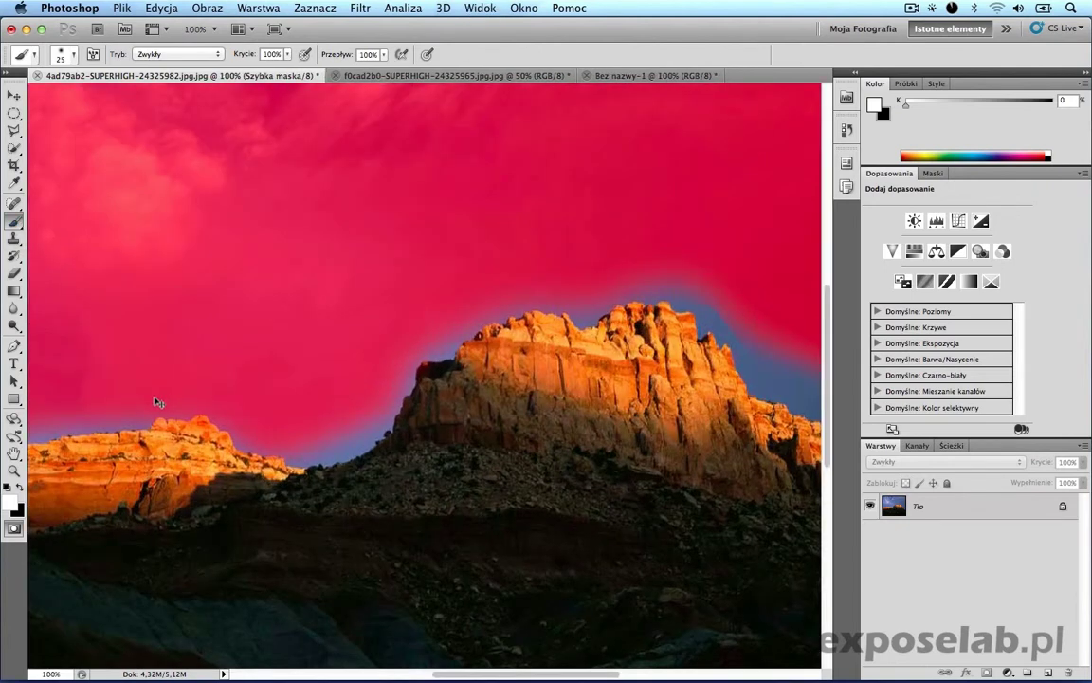
key("ctrl+plus")
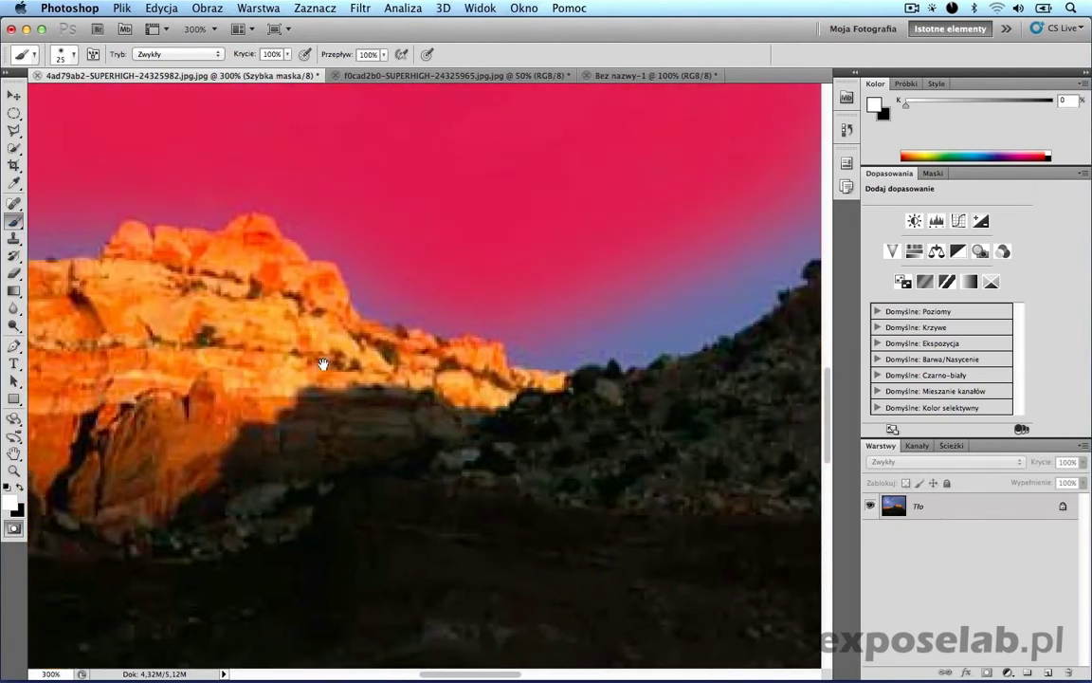
Step: Zoom to 300% on the left ridge and set a soft 25 px brush at 0% hardness
left_click_drag(316, 360, 605, 405)
scroll(605, 406, "left", 5)
scroll(346, 378, "left", 5)
scroll(653, 370, "left", 5)
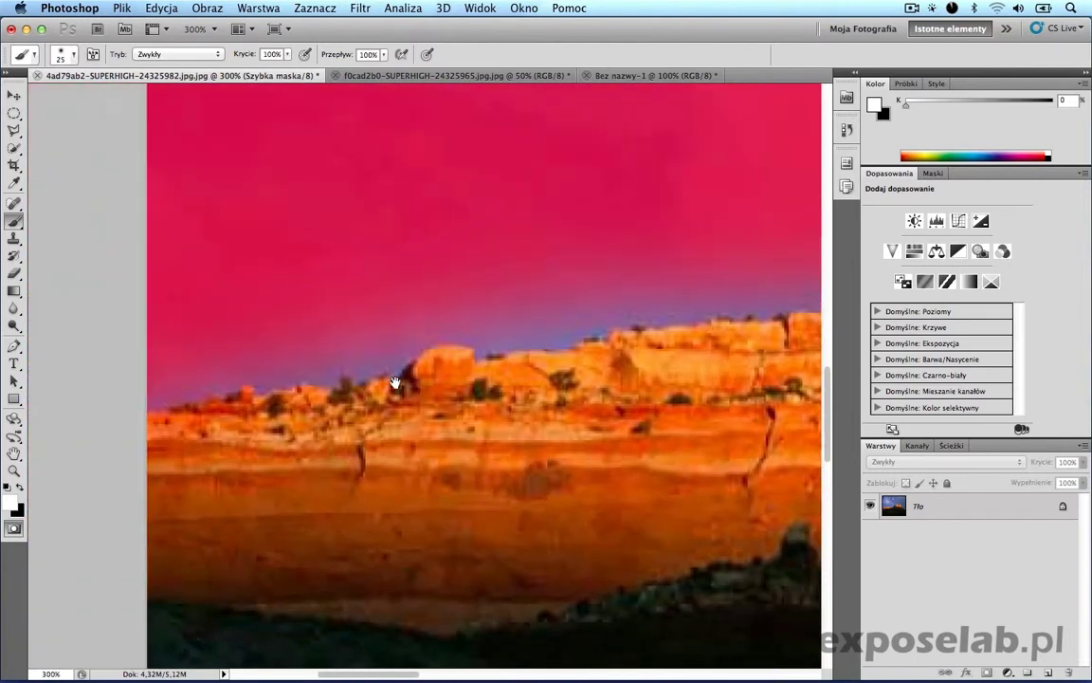
scroll(395, 383, "left", 5)
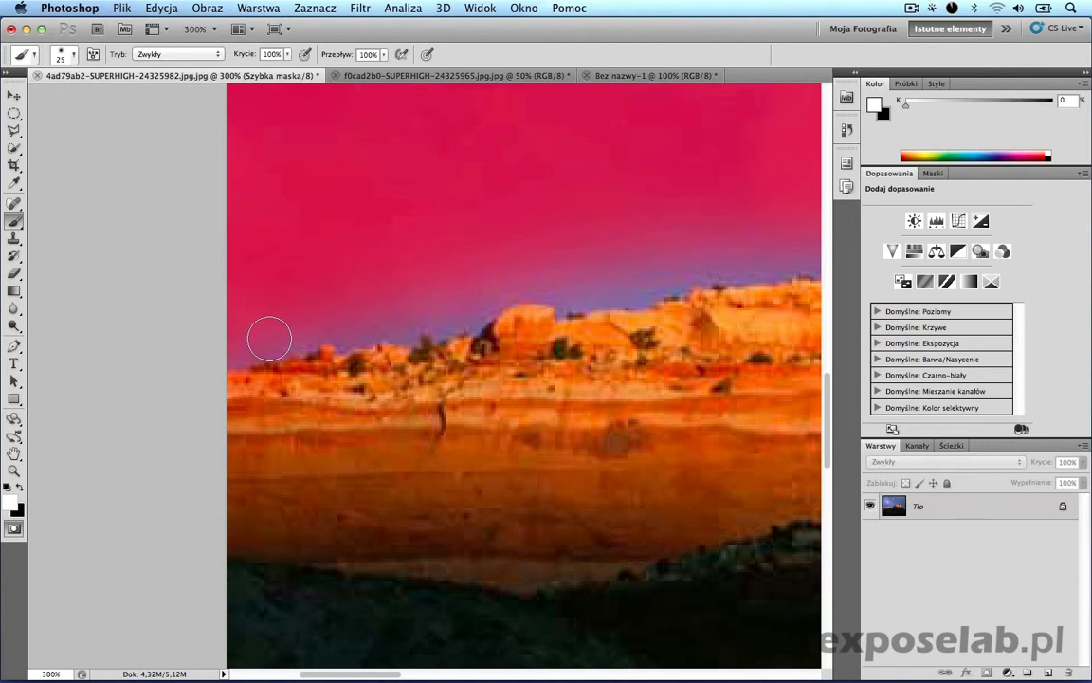
left_click(73, 58)
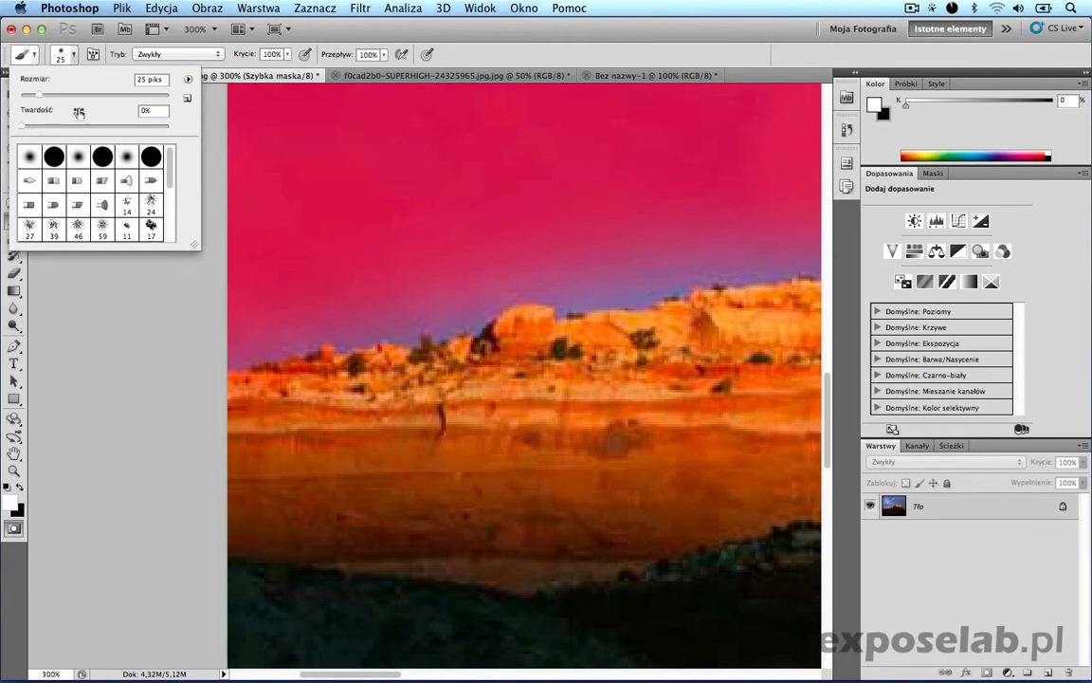
left_click(75, 58)
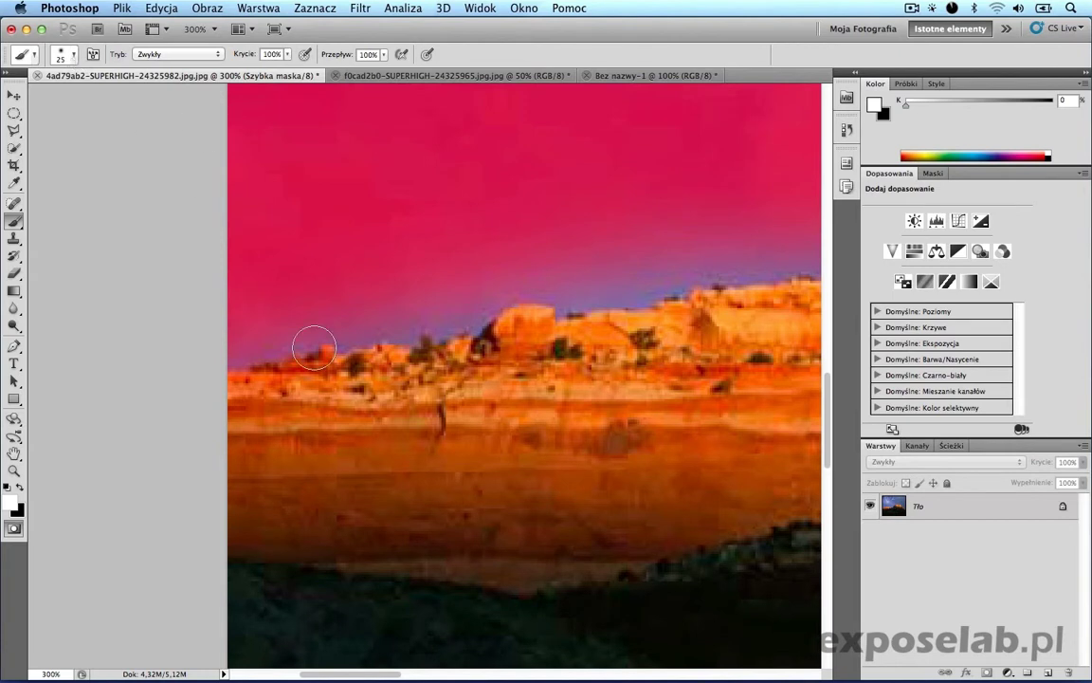
Step: Paint black mask over part of the rock, then erase stray mask from the rock and nearby sky in white
left_click(21, 487)
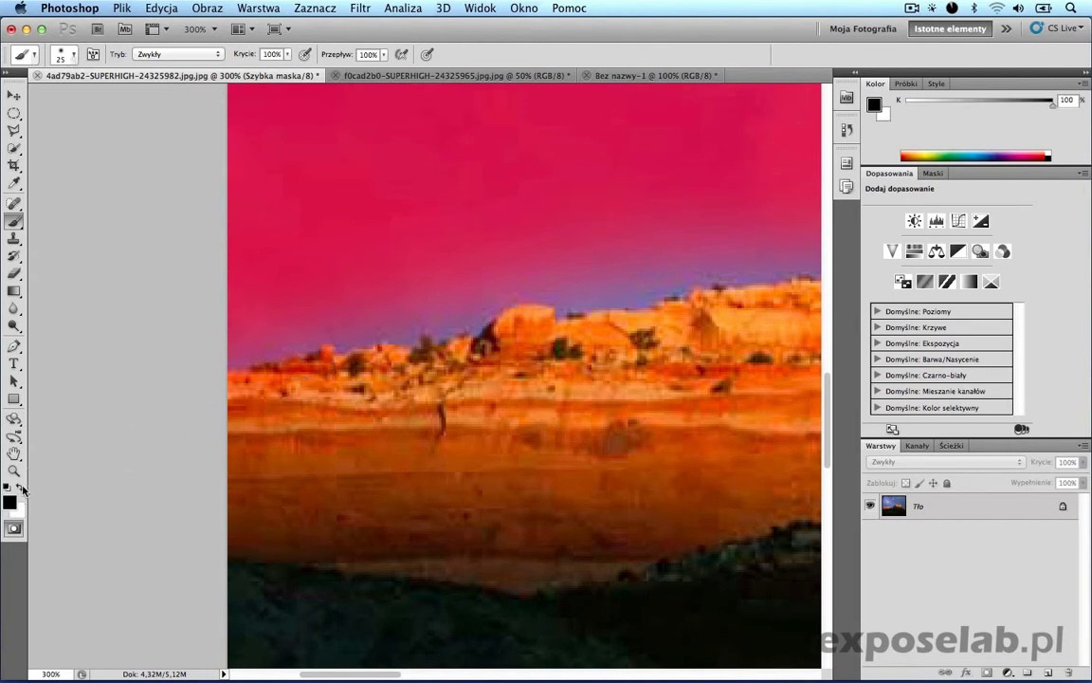
mouse_move(317, 327)
left_mouse_down()
mouse_move(451, 429)
mouse_move(378, 473)
mouse_move(419, 453)
mouse_move(390, 464)
left_mouse_up()
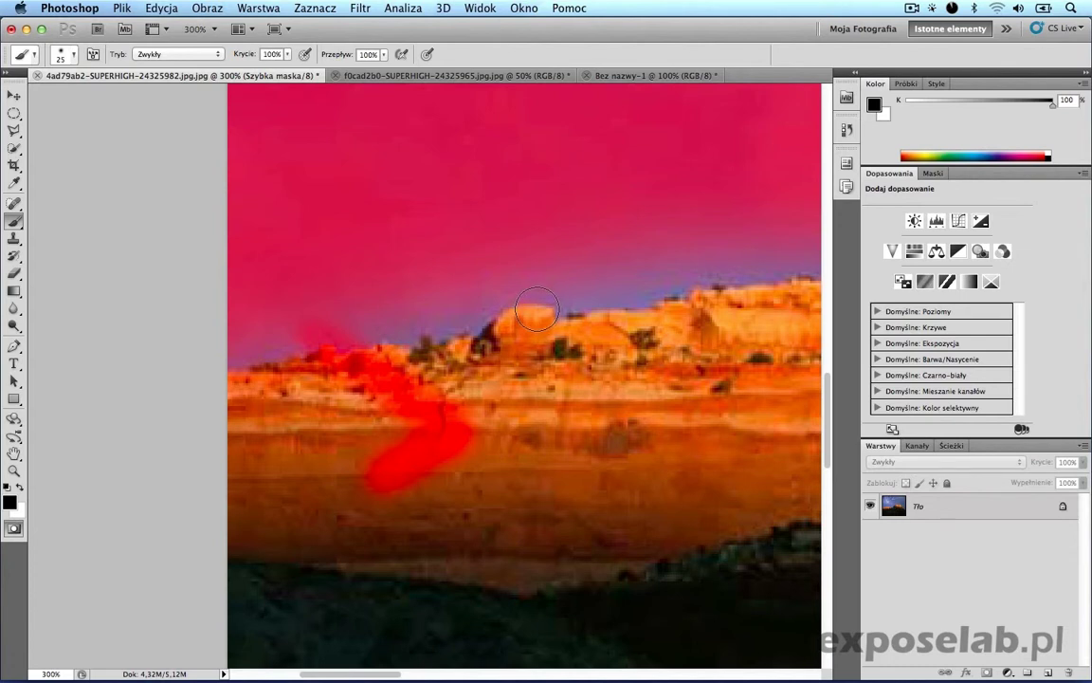
key("x")
mouse_move(380, 474)
left_mouse_down()
mouse_move(366, 492)
mouse_move(443, 432)
mouse_move(289, 328)
mouse_move(415, 419)
left_mouse_up()
mouse_move(261, 446)
left_mouse_down()
mouse_move(366, 315)
mouse_move(230, 327)
mouse_move(559, 305)
mouse_move(611, 287)
mouse_move(571, 281)
mouse_move(705, 285)
mouse_move(695, 286)
left_mouse_up()
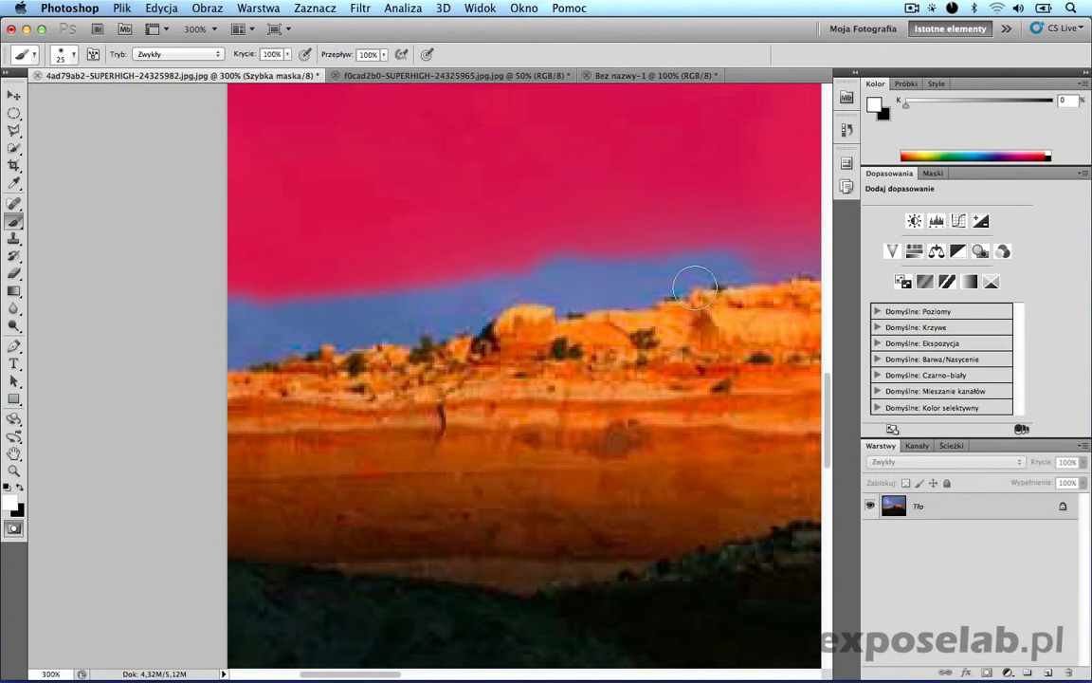
left_click_drag(555, 257, 692, 232)
left_click_drag(499, 265, 236, 310)
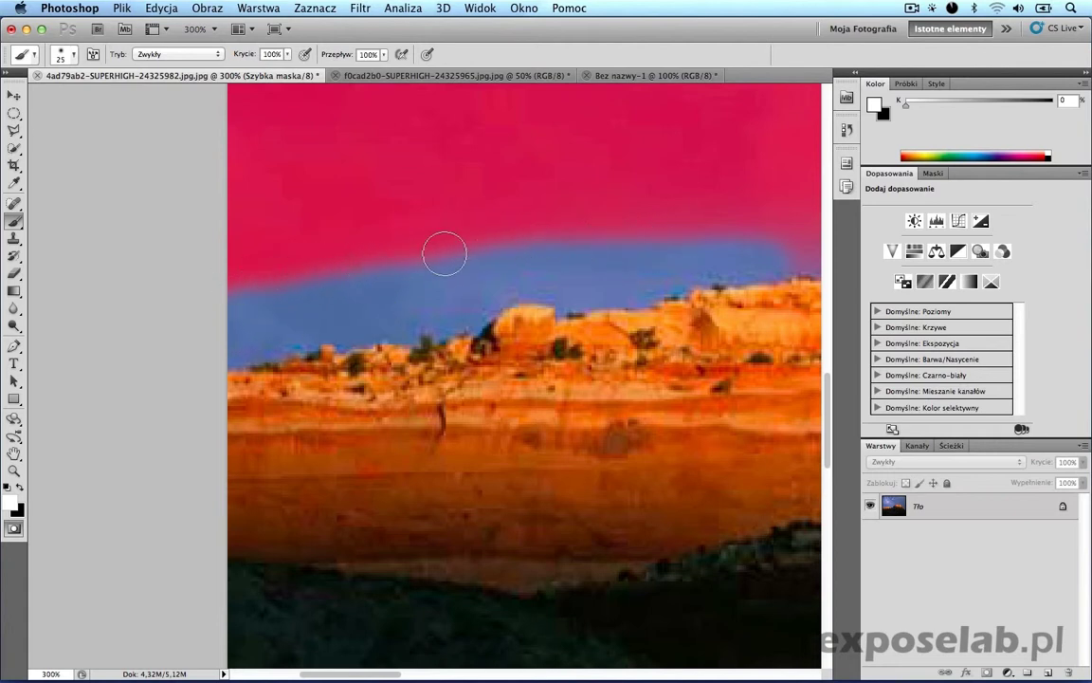
Step: Raise brush hardness to 78% and brush remaining red mask away from the left sky
left_click(75, 58)
left_click_drag(30, 125, 149, 133)
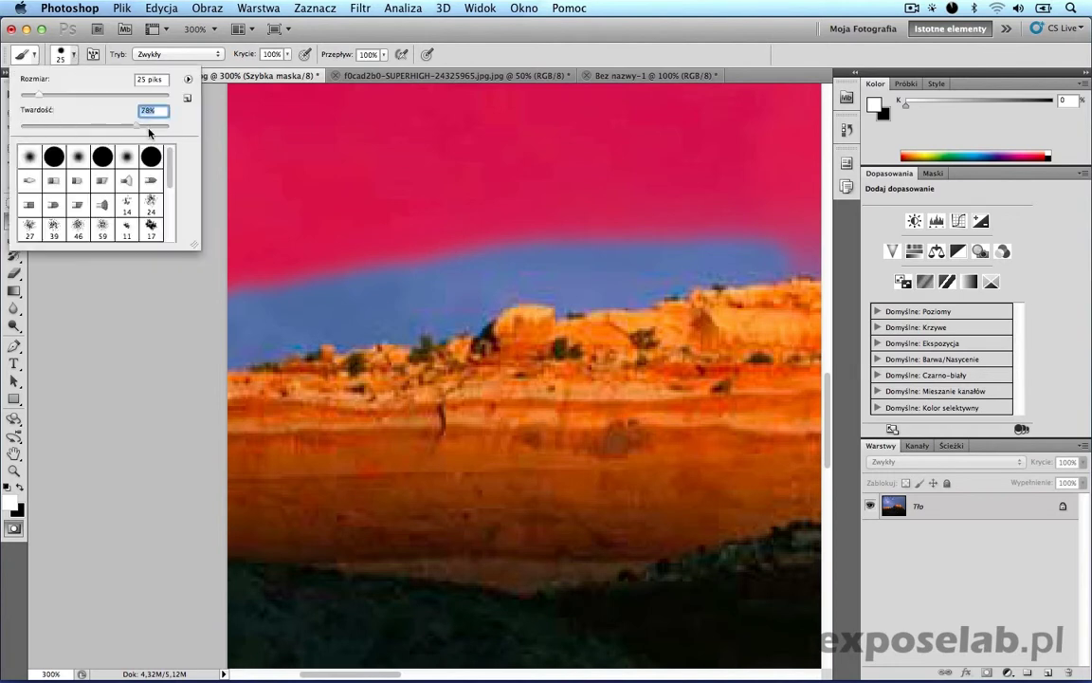
key("Return")
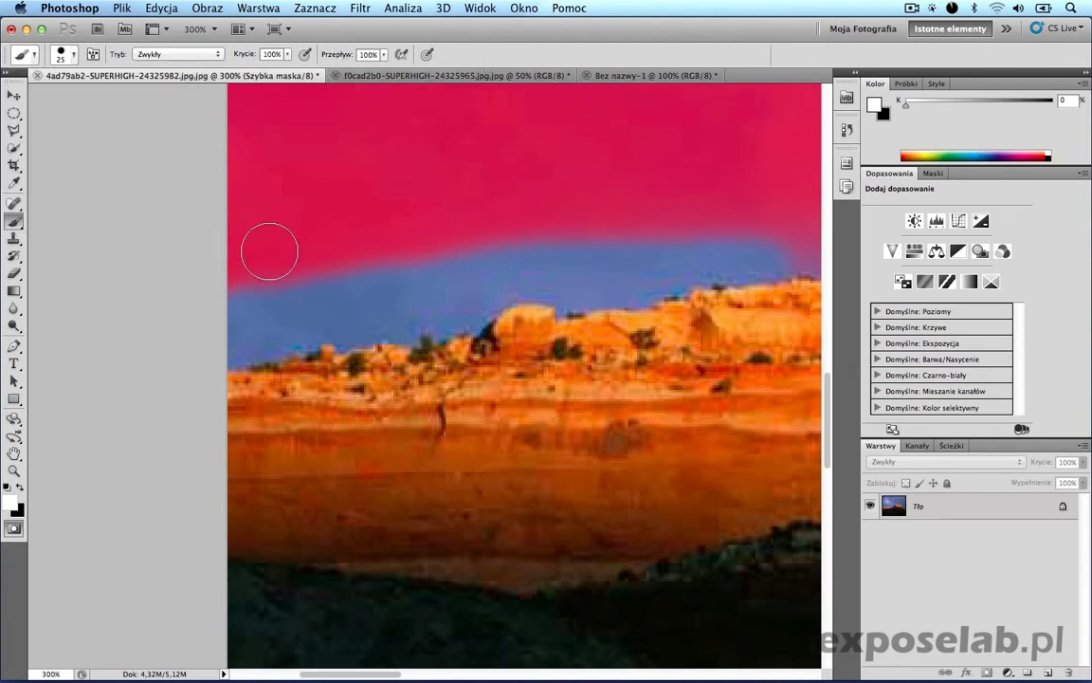
left_click_drag(244, 281, 541, 244)
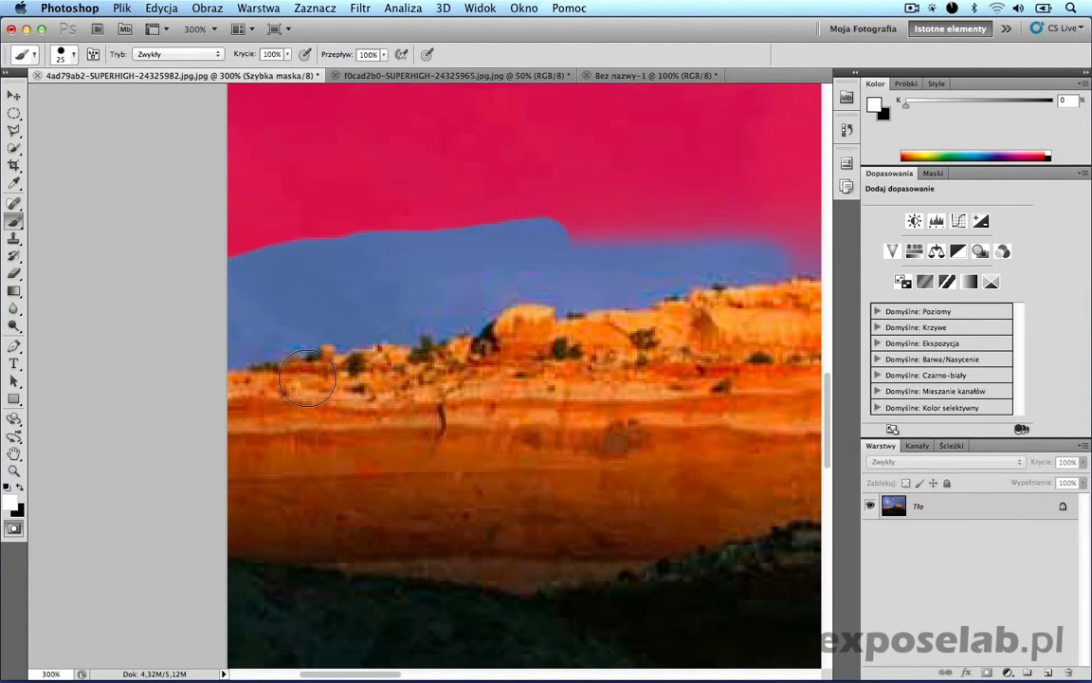
Step: Shrink the brush and paint a thin black mask band along the ridge's top edge
left_click(75, 57)
key("bracketleft")
key("bracketleft")
key("bracketleft")
left_click(20, 486)
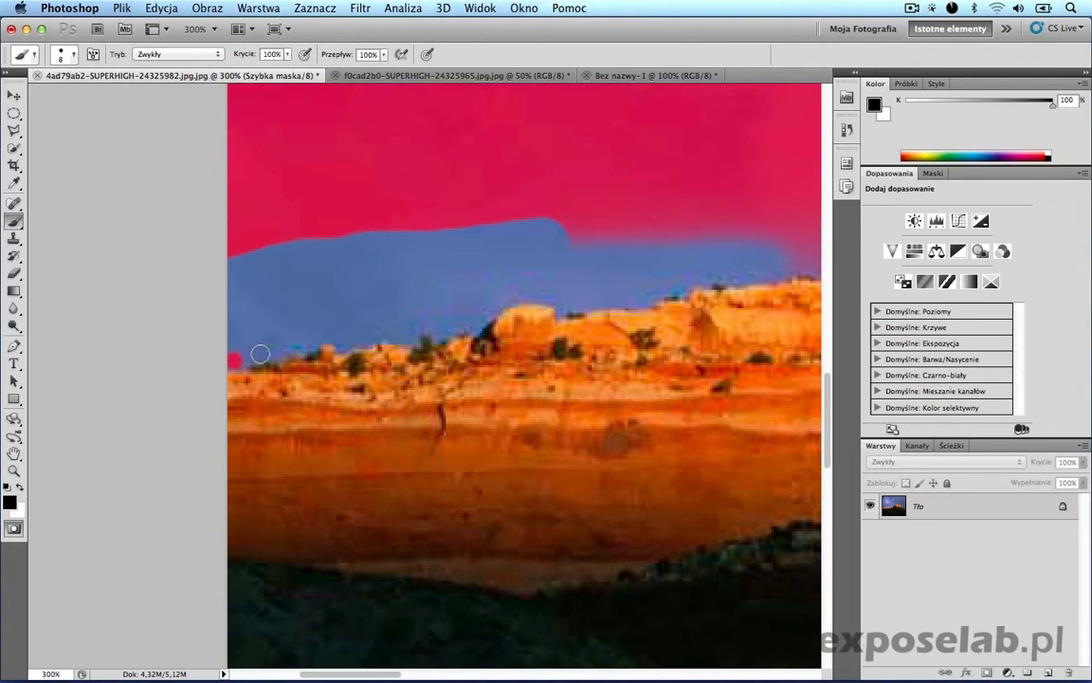
mouse_move(233, 360)
left_mouse_down()
mouse_move(324, 333)
mouse_move(473, 326)
mouse_move(535, 296)
mouse_move(647, 298)
mouse_move(775, 275)
mouse_move(727, 285)
left_mouse_up()
Step: Paint the mask band along the right part of the ridge and up the large peak's edge to its summit
mouse_move(667, 314)
left_mouse_down()
mouse_move(568, 324)
mouse_move(281, 390)
left_mouse_up()
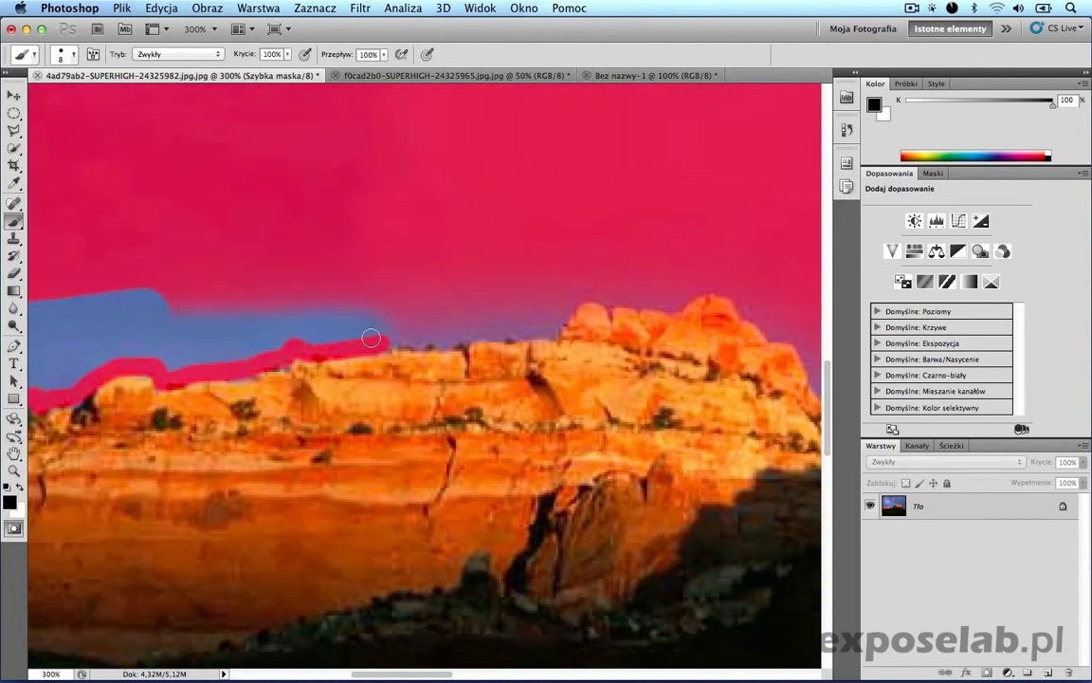
mouse_move(416, 336)
left_mouse_down()
mouse_move(527, 332)
mouse_move(569, 298)
mouse_move(671, 301)
mouse_move(721, 284)
mouse_move(748, 307)
left_mouse_up()
left_click_drag(640, 363, 370, 343)
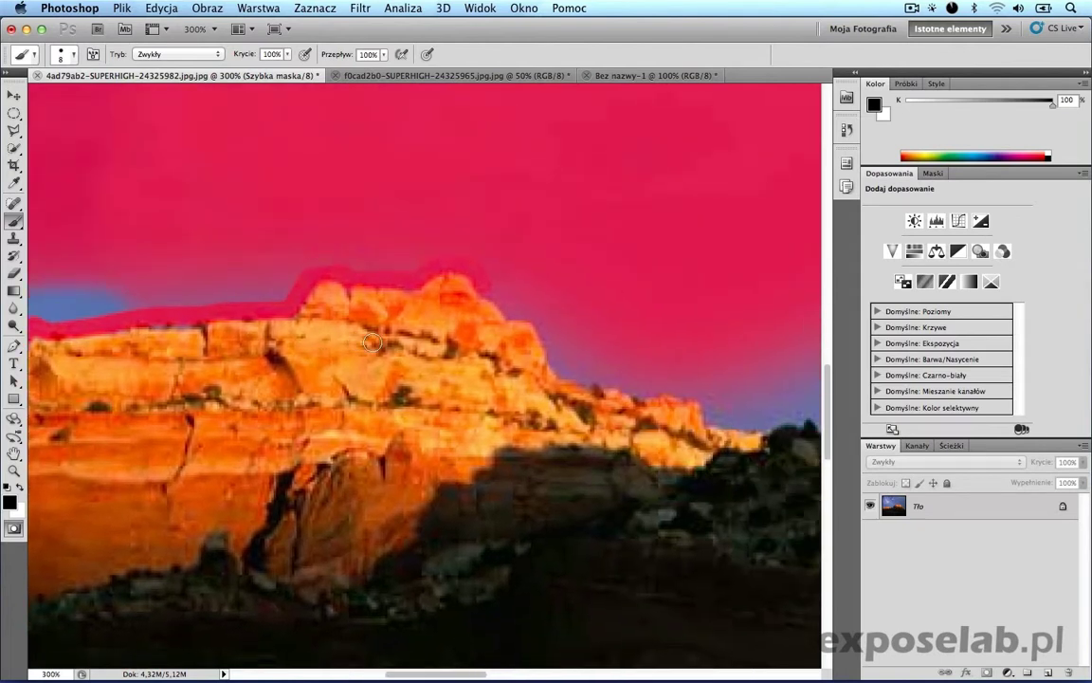
mouse_move(442, 310)
left_mouse_down()
mouse_move(509, 297)
mouse_move(539, 307)
mouse_move(572, 372)
mouse_move(682, 384)
mouse_move(712, 418)
mouse_move(653, 385)
mouse_move(487, 360)
mouse_move(576, 365)
mouse_move(640, 348)
mouse_move(678, 334)
mouse_move(726, 284)
mouse_move(772, 260)
mouse_move(609, 280)
mouse_move(537, 334)
mouse_move(560, 354)
mouse_move(603, 269)
mouse_move(623, 254)
mouse_move(645, 170)
mouse_move(665, 154)
mouse_move(749, 149)
left_mouse_up()
left_click(756, 421)
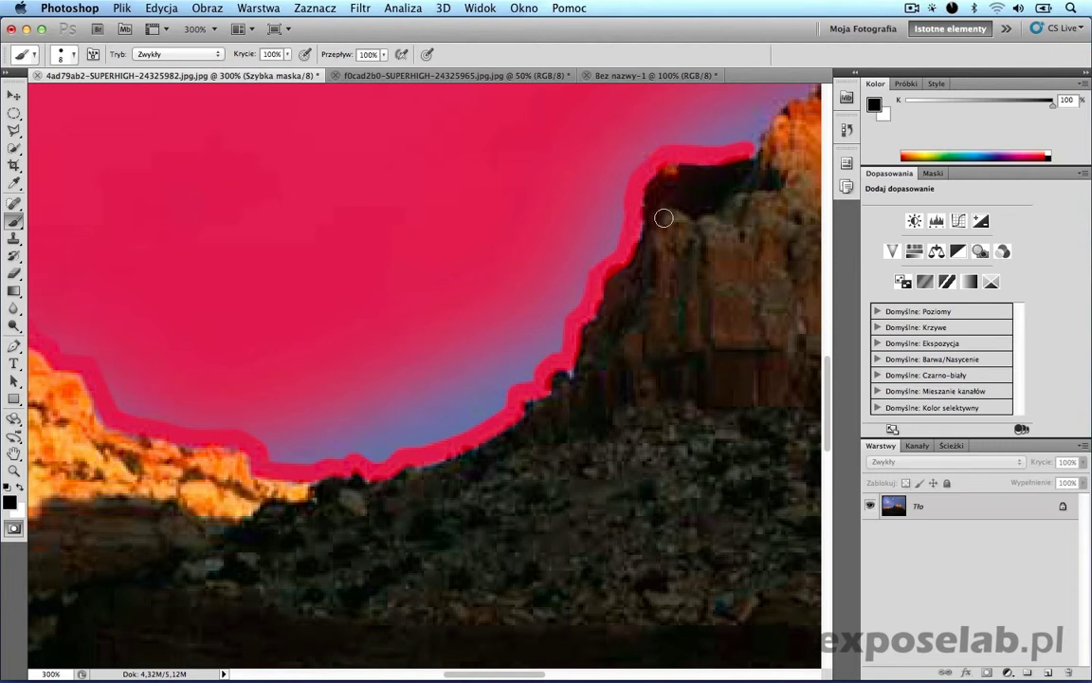
Step: With a size-30 brush, mask the blue strip above the left ridge, then fit the image on screen
mouse_move(664, 215)
left_mouse_down()
mouse_move(366, 409)
mouse_move(274, 420)
mouse_move(702, 263)
mouse_move(419, 343)
mouse_move(329, 319)
mouse_move(492, 355)
mouse_move(663, 310)
mouse_move(457, 552)
mouse_move(464, 414)
mouse_move(441, 539)
mouse_move(412, 295)
mouse_move(400, 378)
left_mouse_up()
key("bracketright")
key("bracketright")
key("bracketright")
key("bracketright")
key("bracketright")
mouse_move(322, 317)
left_mouse_down()
mouse_move(399, 374)
mouse_move(308, 390)
mouse_move(239, 419)
mouse_move(260, 362)
mouse_move(256, 329)
mouse_move(176, 359)
left_mouse_up()
mouse_move(384, 385)
left_mouse_down()
mouse_move(439, 389)
mouse_move(541, 321)
mouse_move(419, 324)
mouse_move(553, 353)
mouse_move(609, 349)
mouse_move(622, 312)
mouse_move(646, 332)
mouse_move(729, 334)
mouse_move(760, 317)
left_mouse_up()
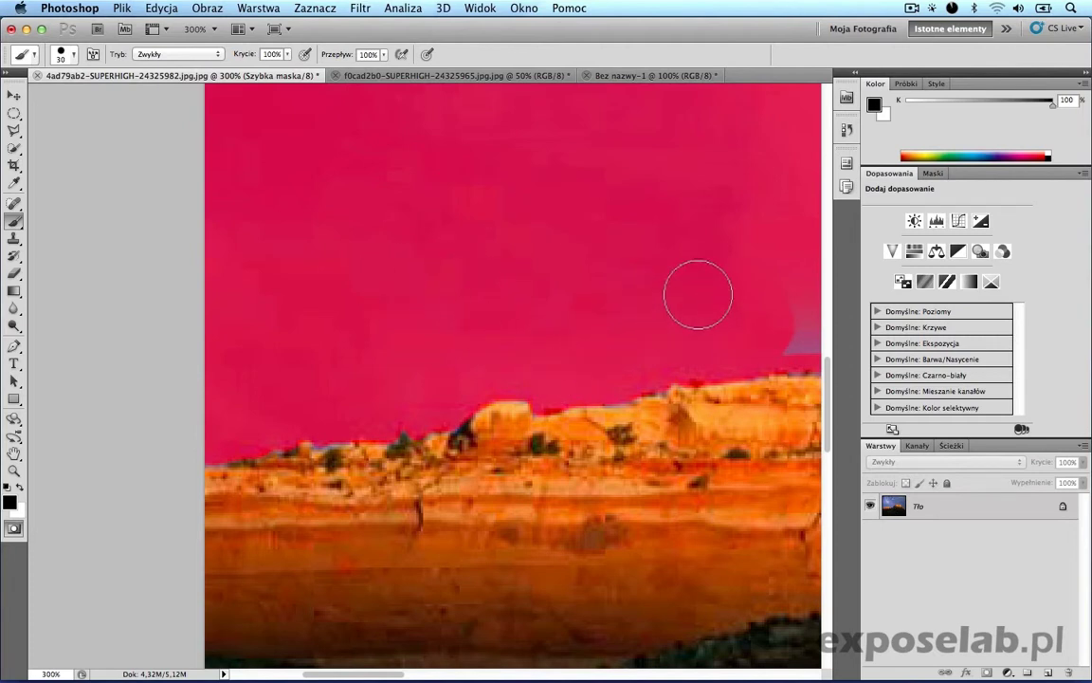
key("ctrl+0")
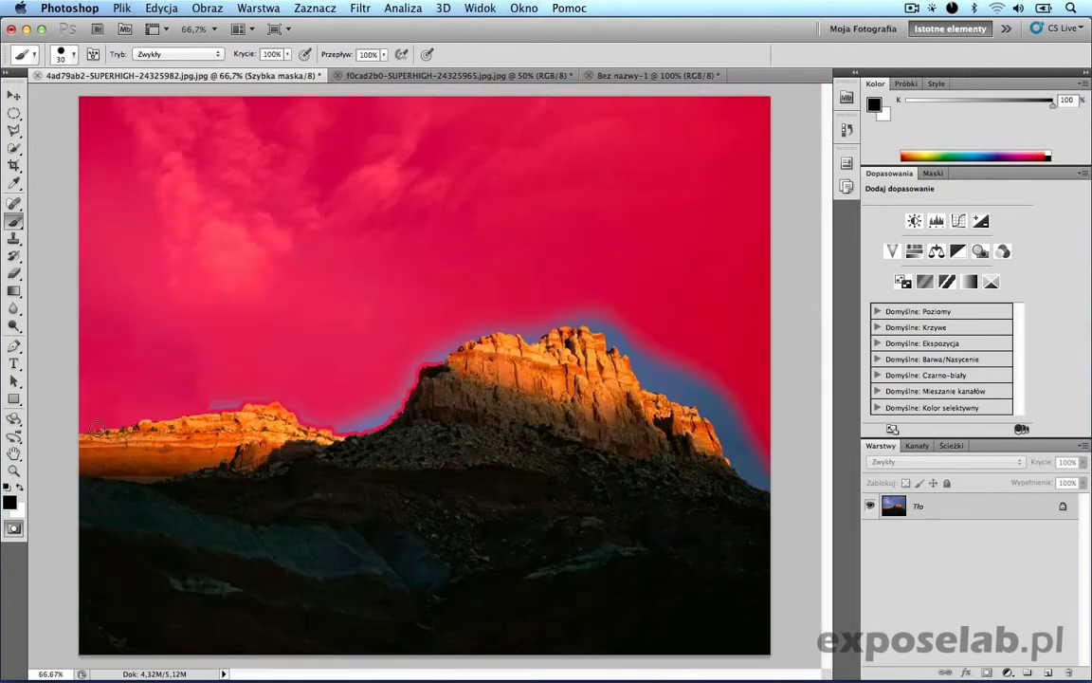
Step: Exit Quick Mask to get the selection, then inspect the left ridge edge at 200%
left_click(14, 529)
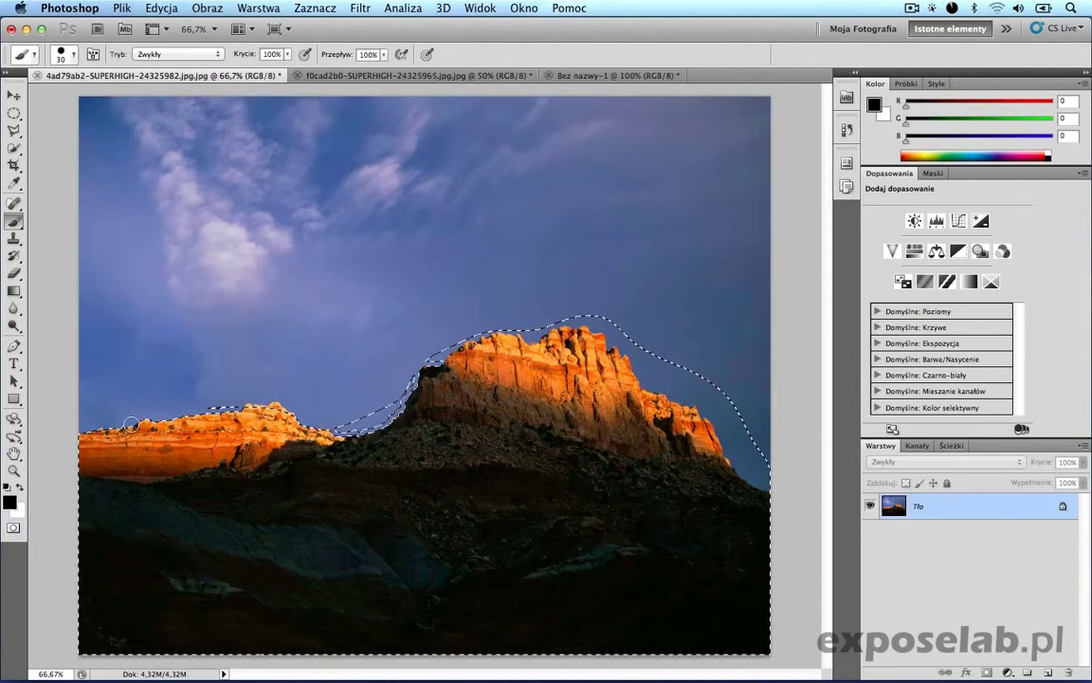
key("super+equal")
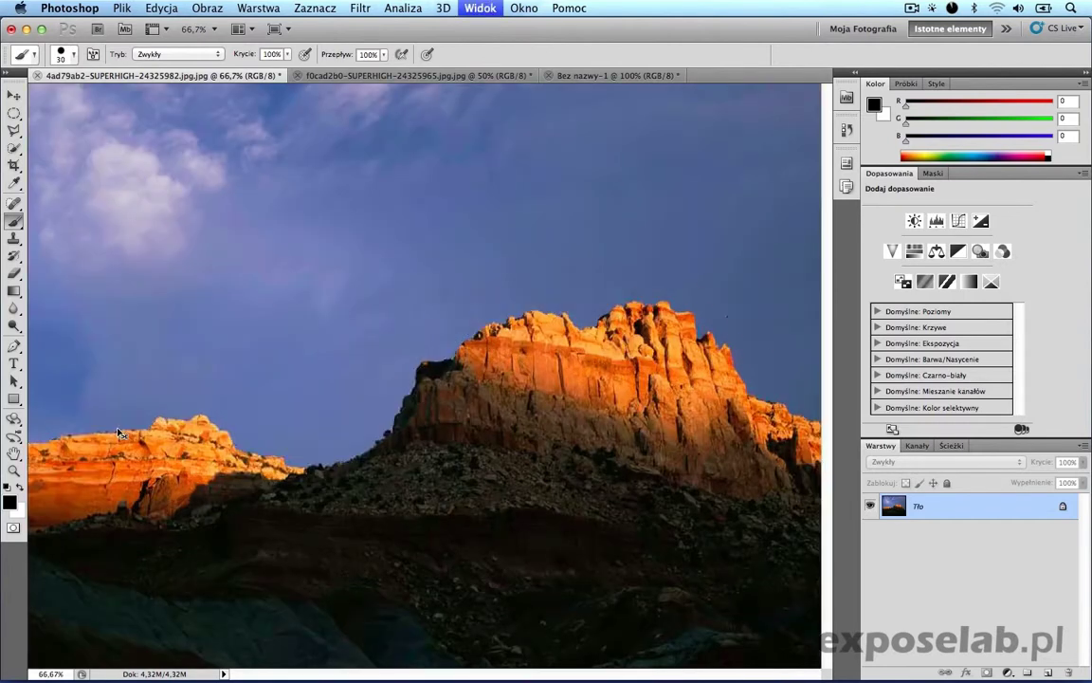
key("super+equal")
left_click_drag(146, 434, 505, 311)
scroll(505, 311, "left", 5)
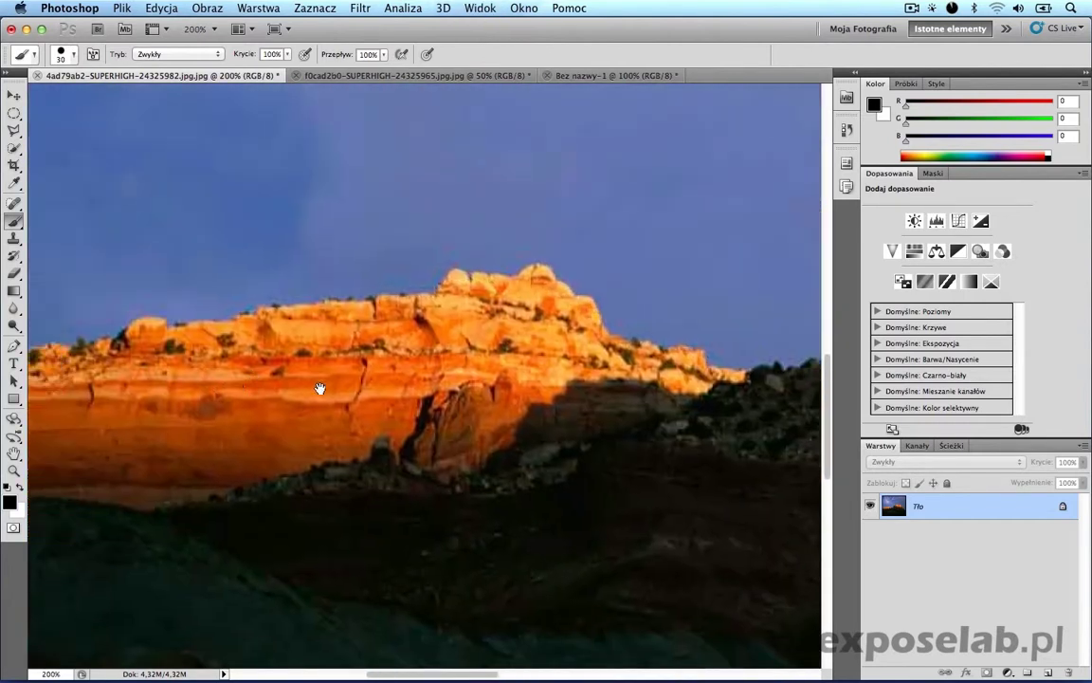
scroll(317, 385, "left", 5)
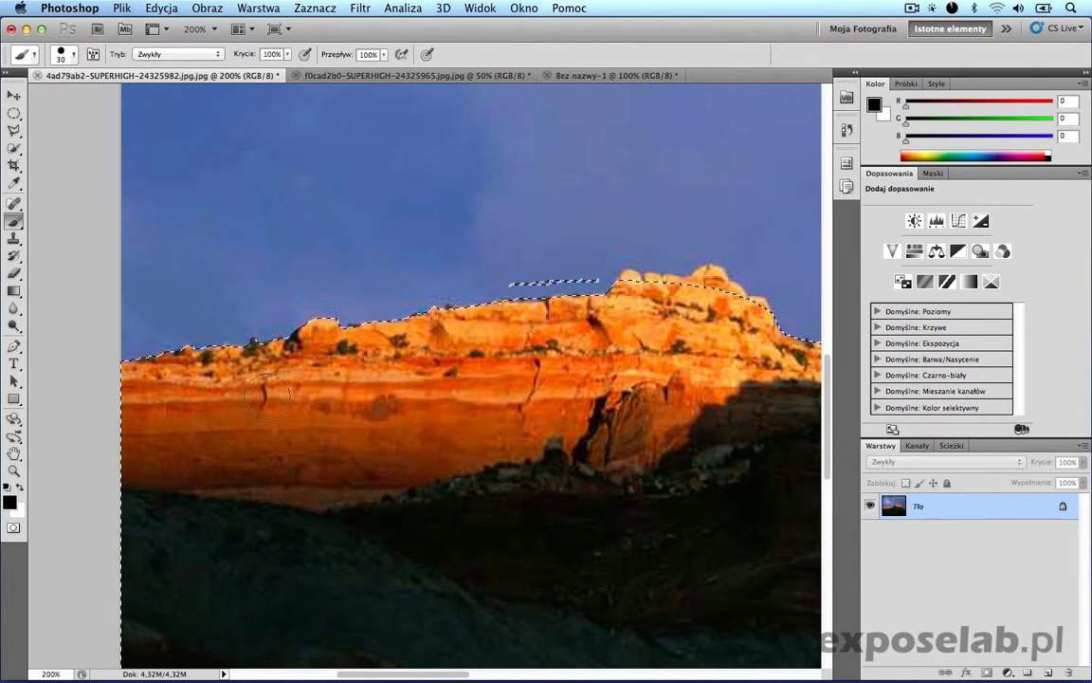
Step: Re-enter Quick Mask, touch up the ridge edge and zoom in to 500% on it
left_click(14, 527)
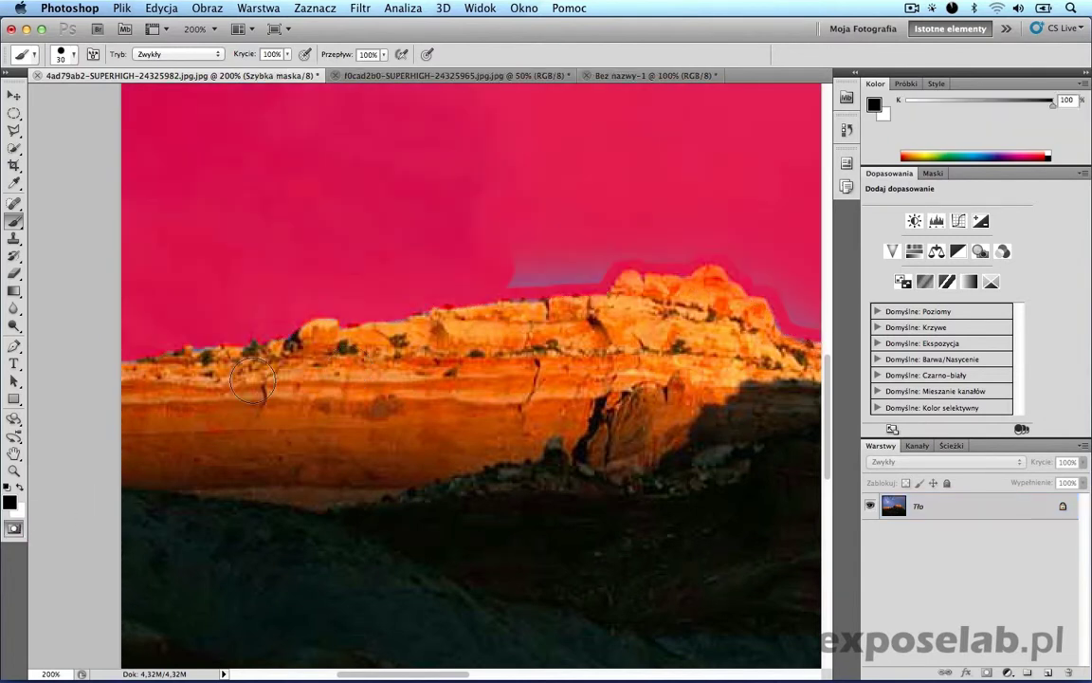
left_click_drag(384, 318, 448, 309)
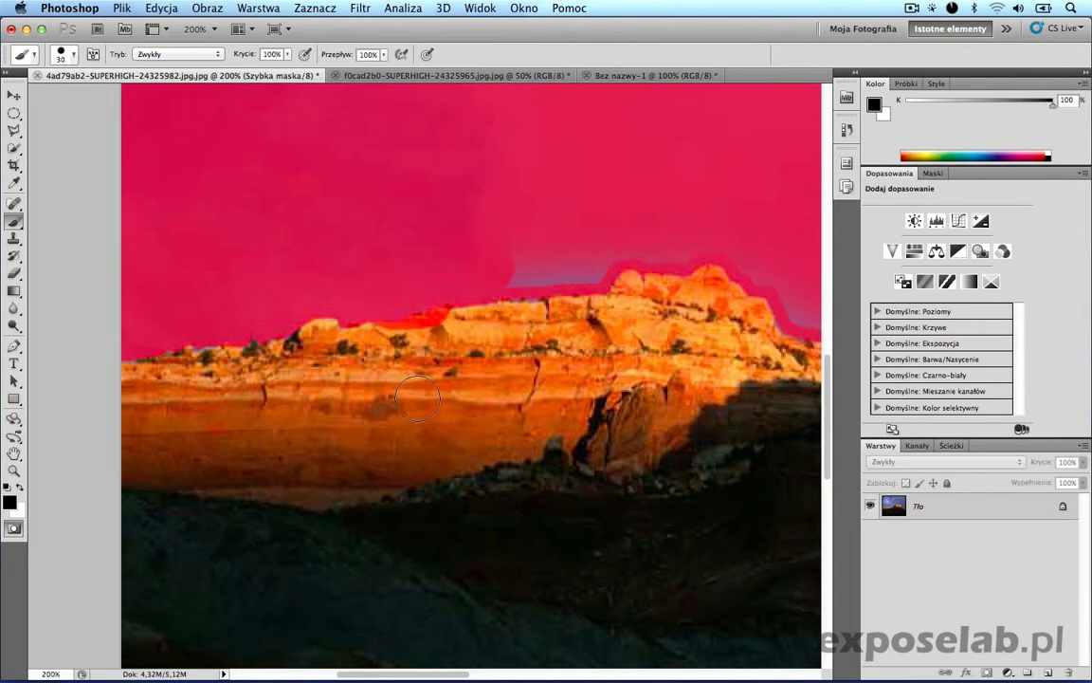
key("super+plus")
key("super+plus")
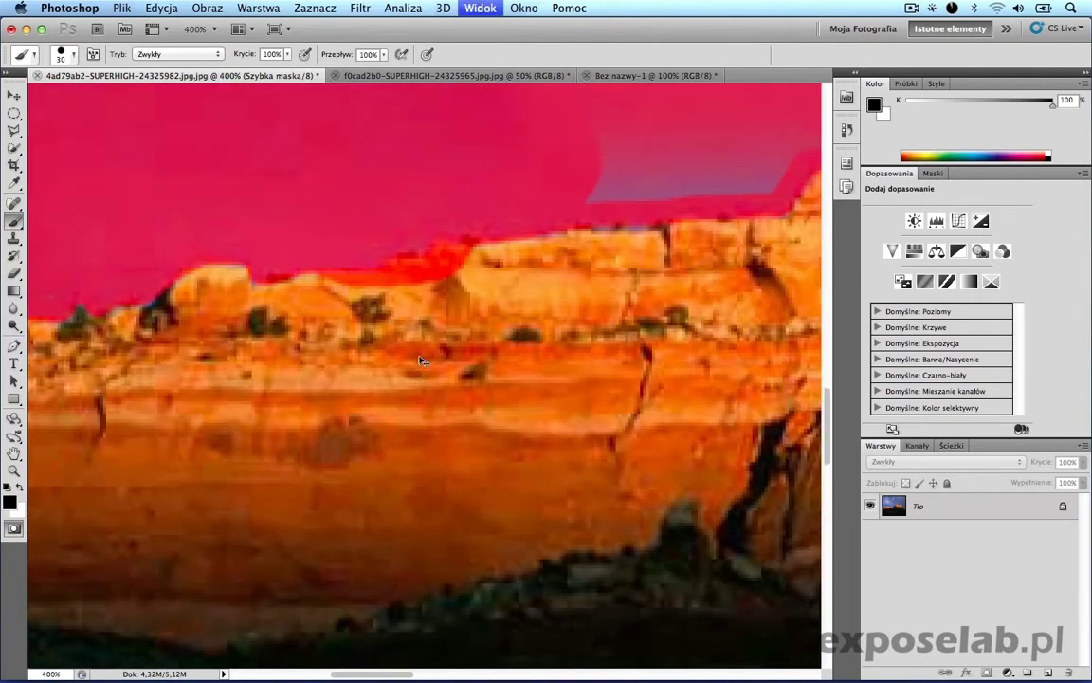
key("super+plus")
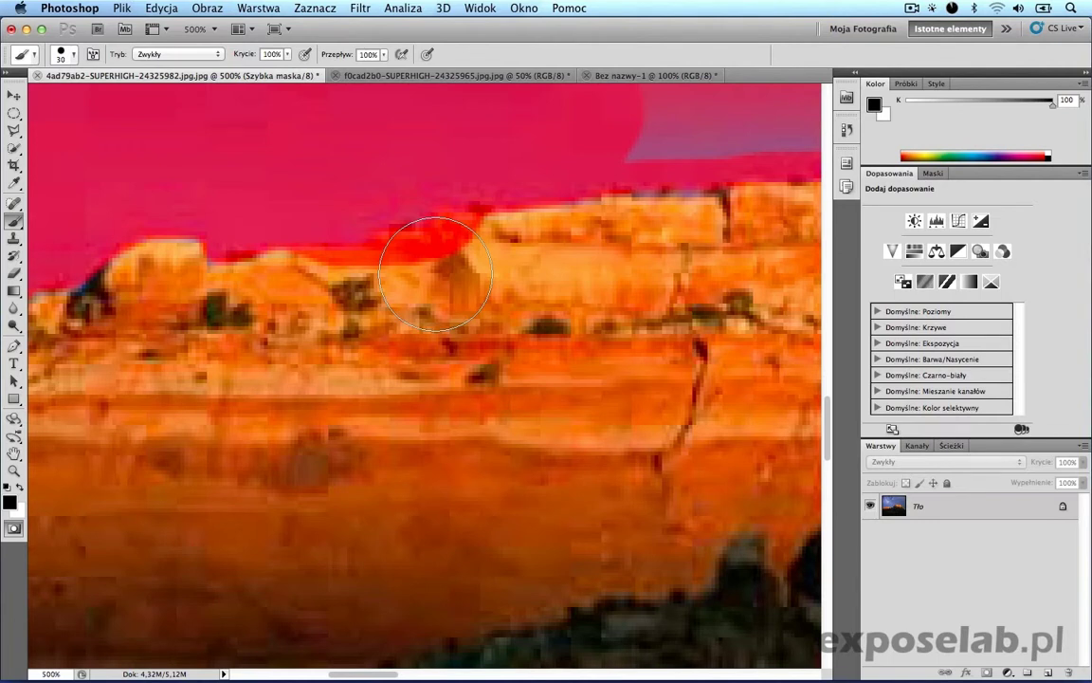
Step: With a size-10 brush, erase mask spill off the rock in white and fill sky gaps in black
key("x")
key("bracketleft")
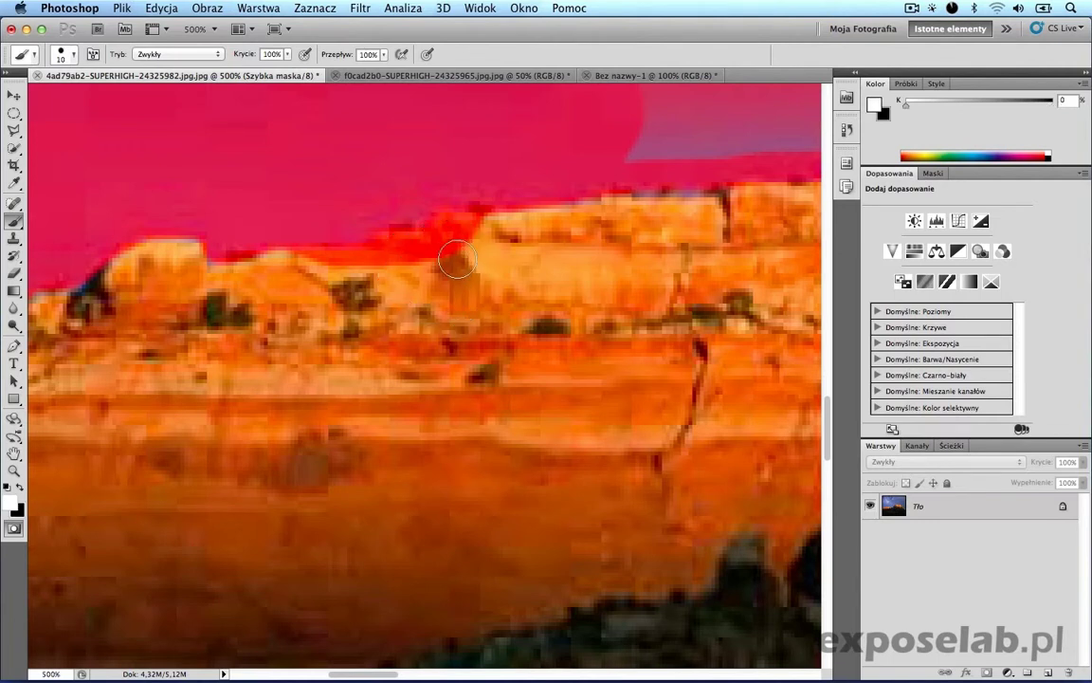
key("bracketleft")
mouse_move(442, 226)
left_mouse_down()
mouse_move(406, 249)
mouse_move(231, 283)
left_mouse_up()
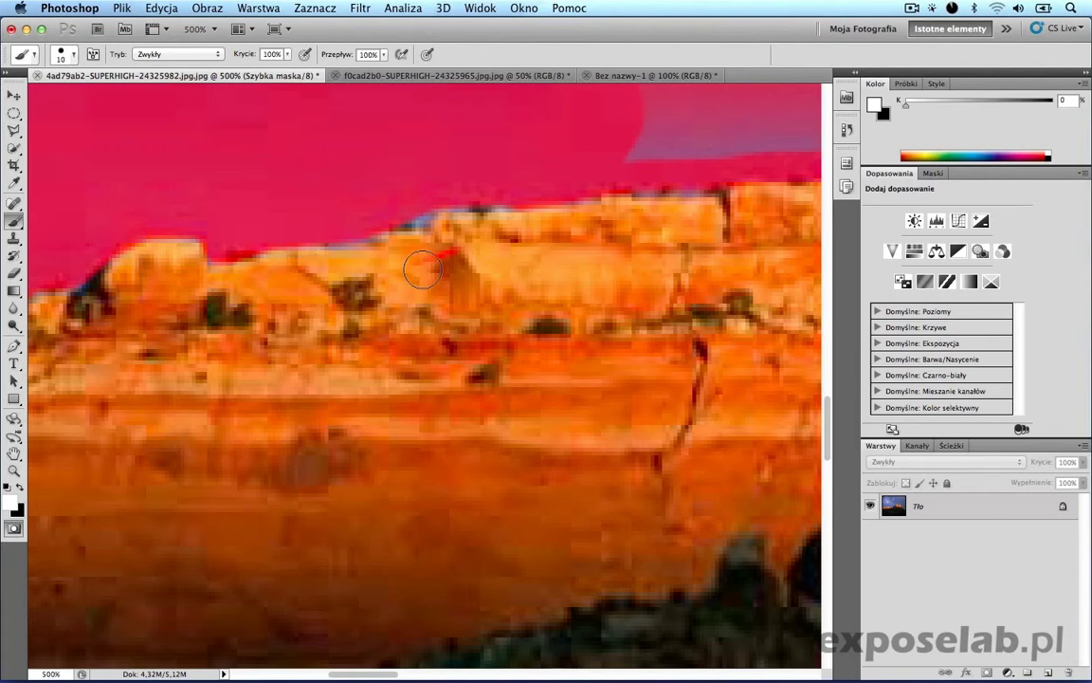
key("x")
mouse_move(329, 225)
left_mouse_down()
mouse_move(424, 196)
mouse_move(513, 191)
left_mouse_up()
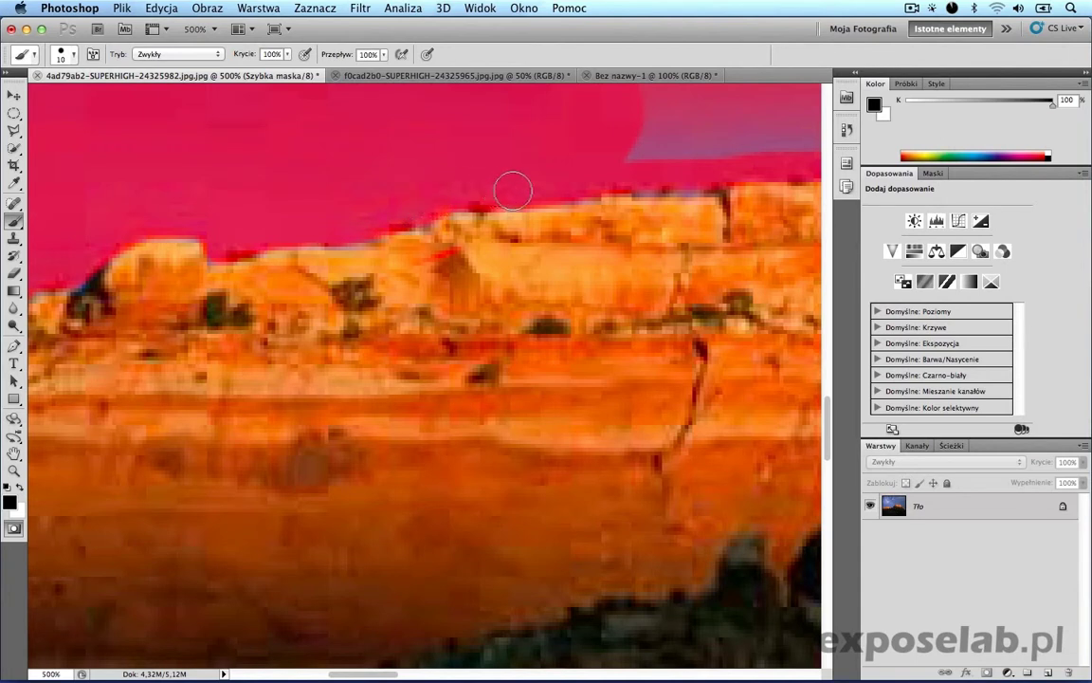
key("x")
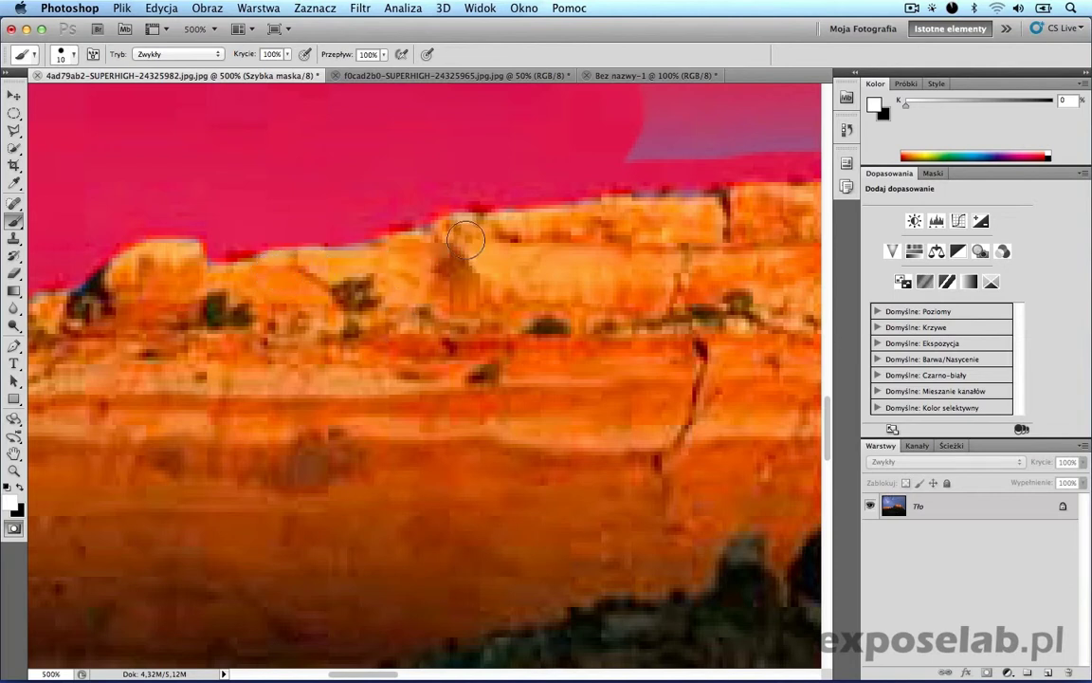
left_click_drag(617, 222, 559, 189)
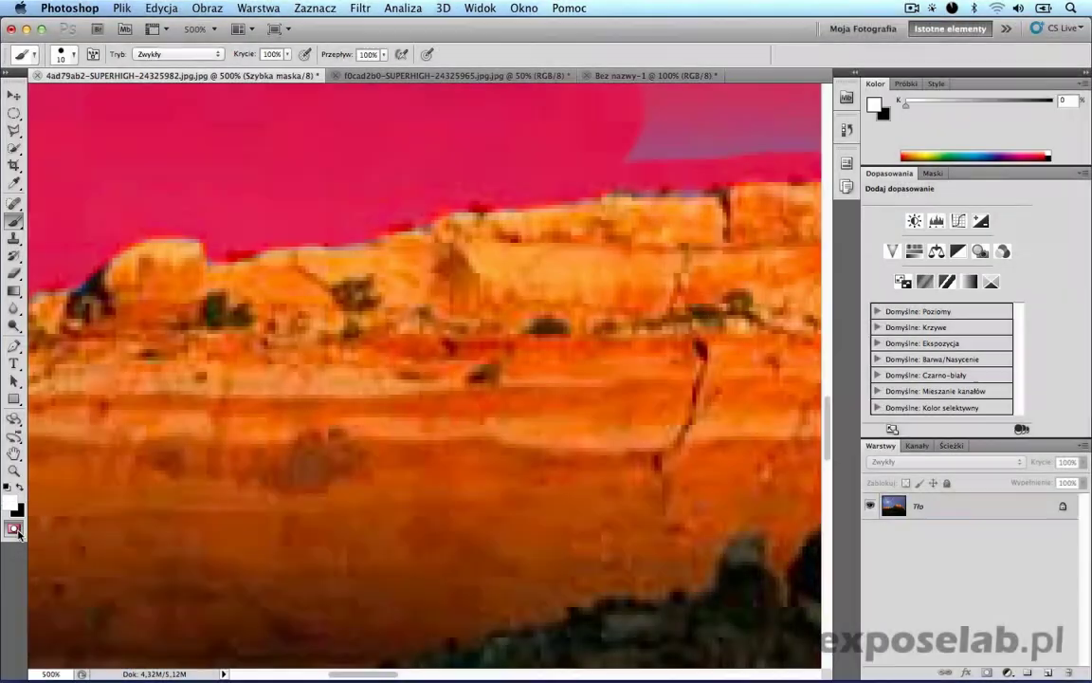
Step: Exit Quick Mask to get the refined selection and view the whole photo at 66.7%
left_click(15, 529)
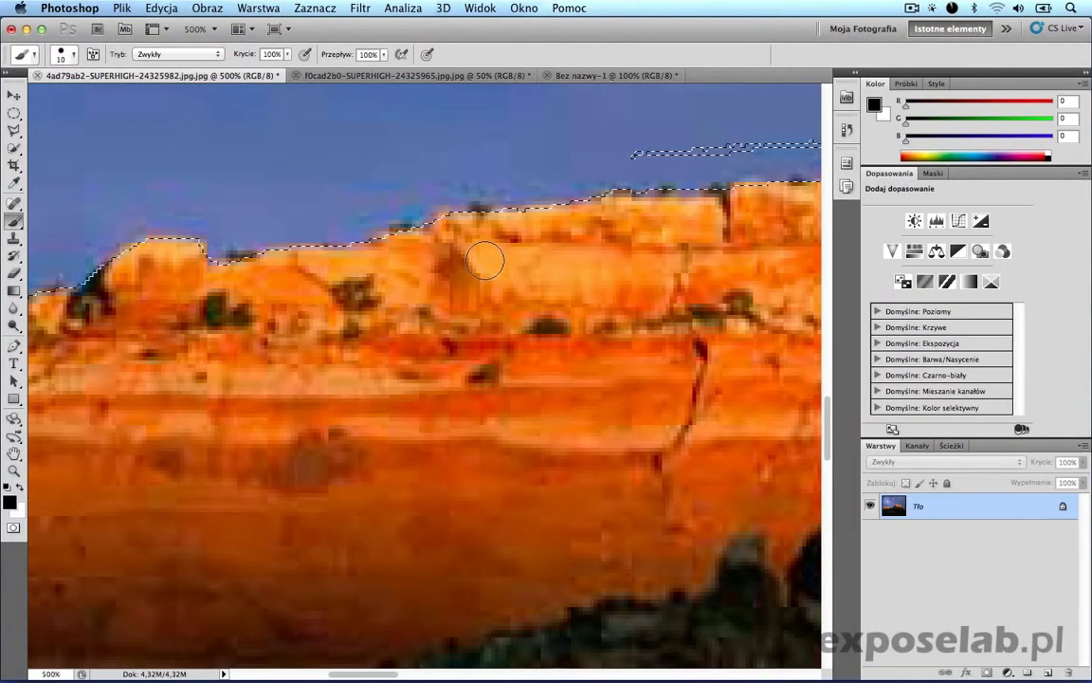
key("super+h")
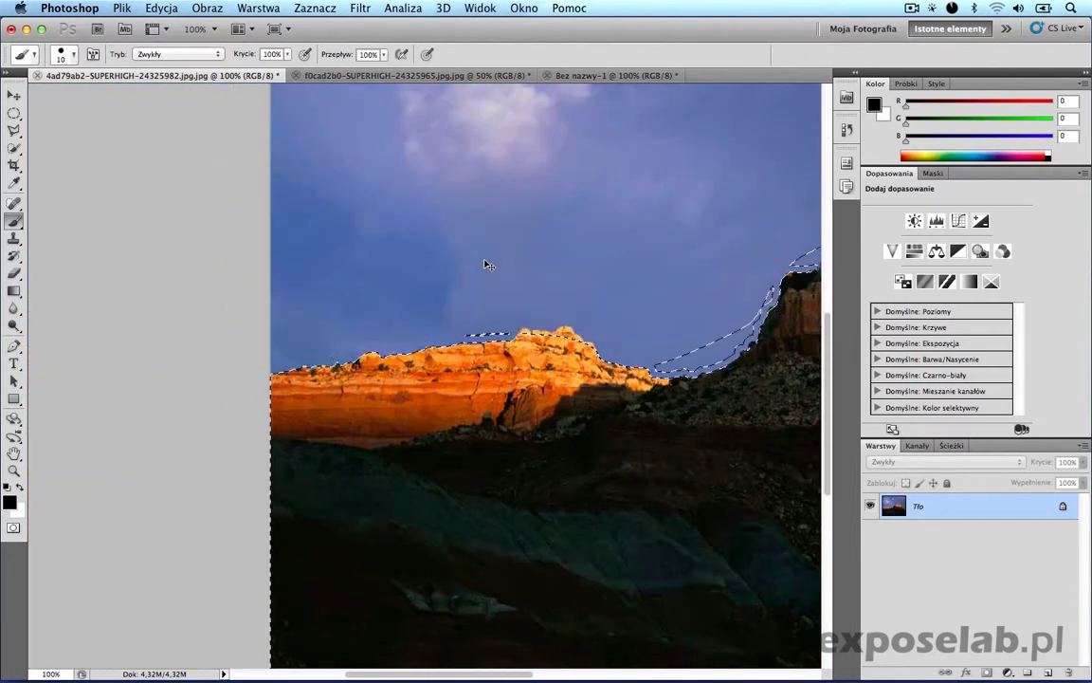
key("super+0")
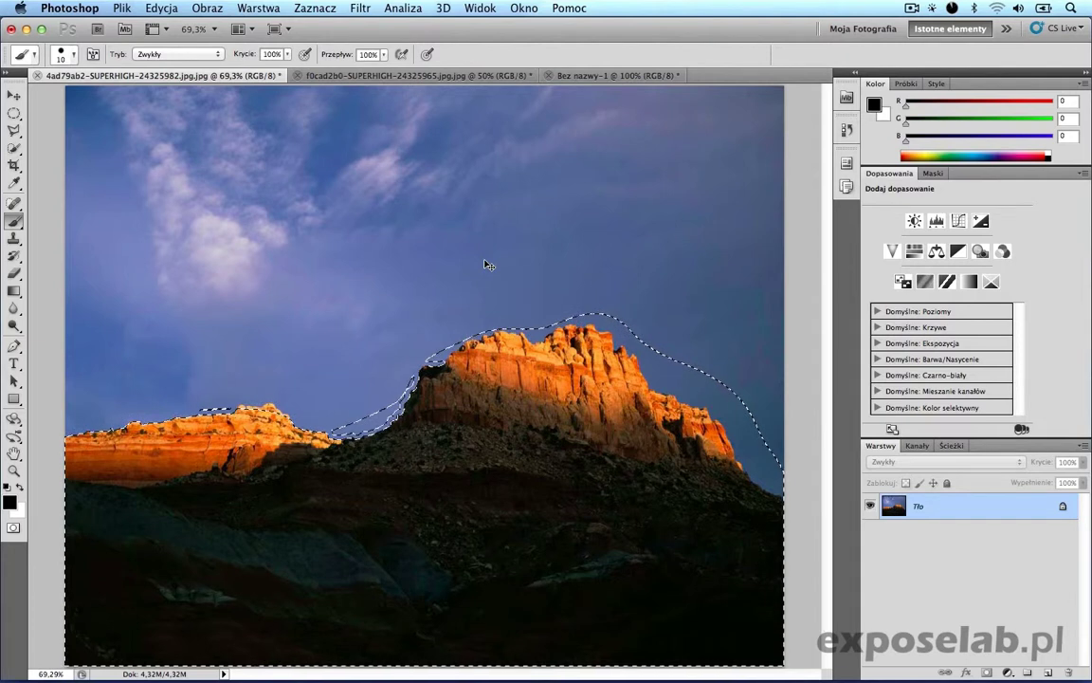
key("super+minus")
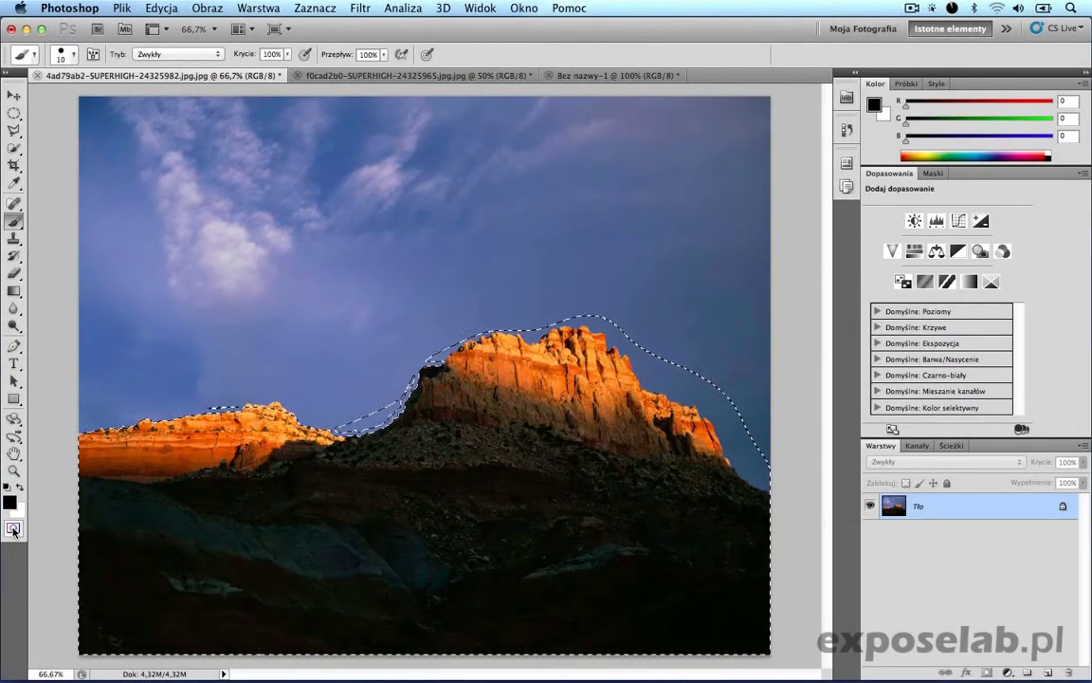
left_click(14, 529)
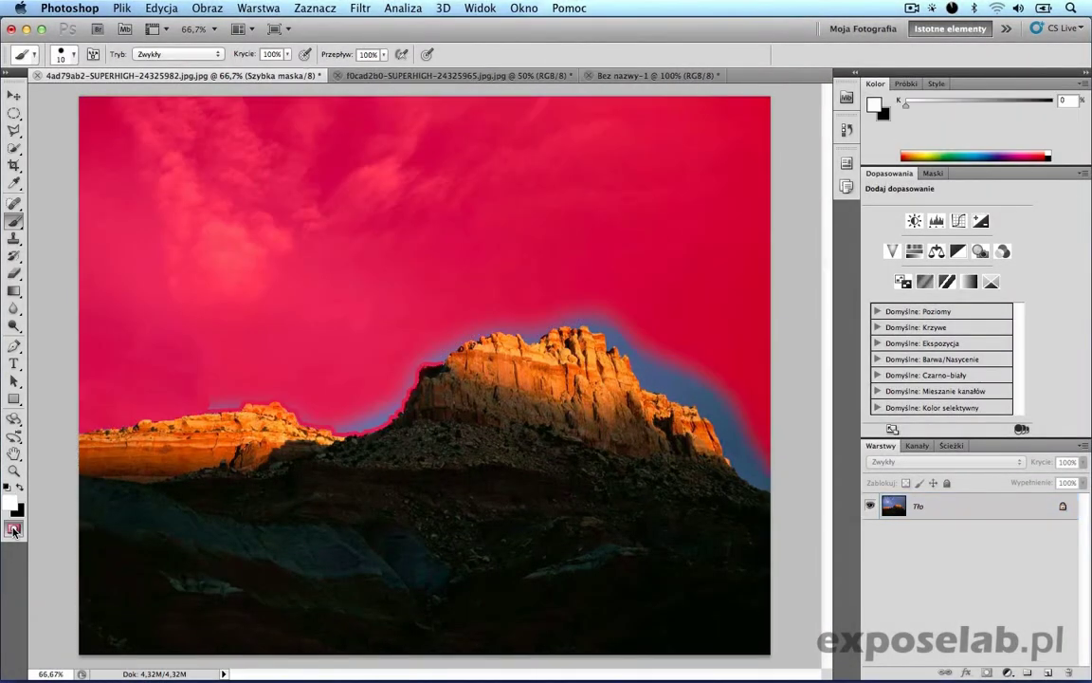
left_click(13, 529)
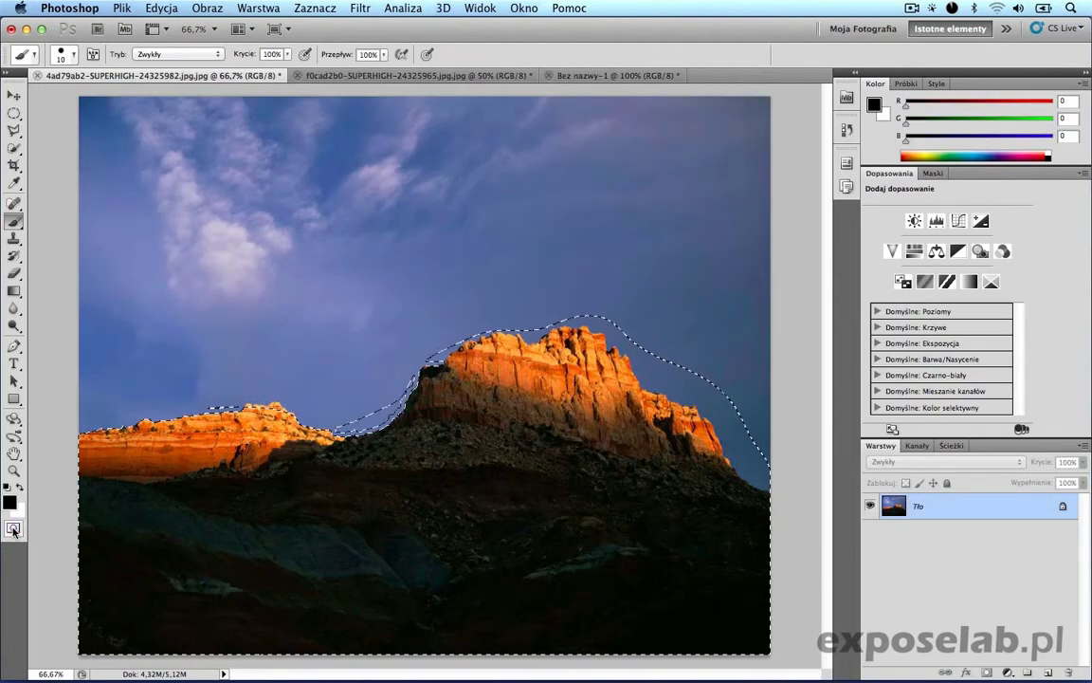